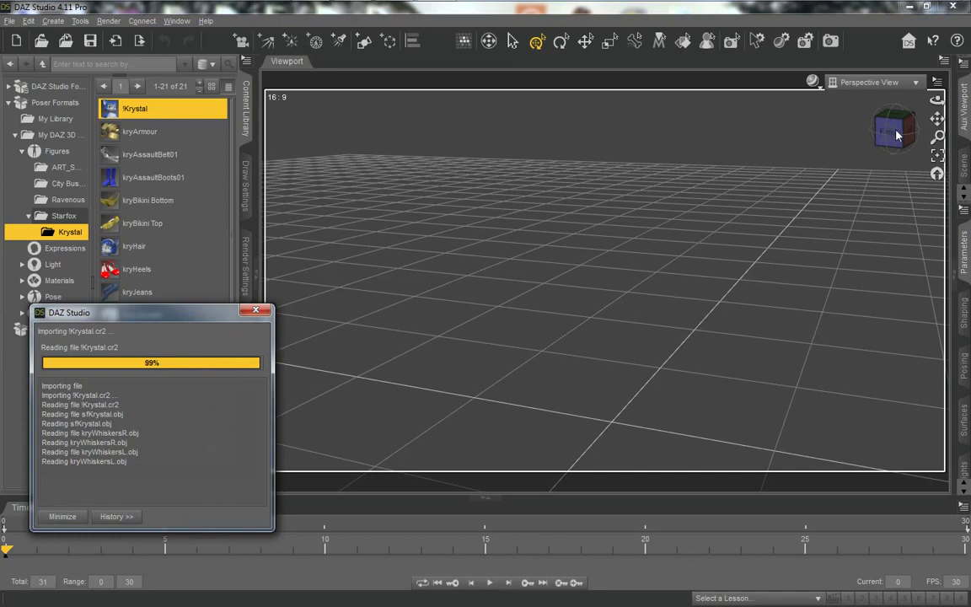
Apply the MAT !Krystal material from the Starfox materials to the loaded !Krystal figure.
{"action": "left_click", "coordinate": [893, 131]}
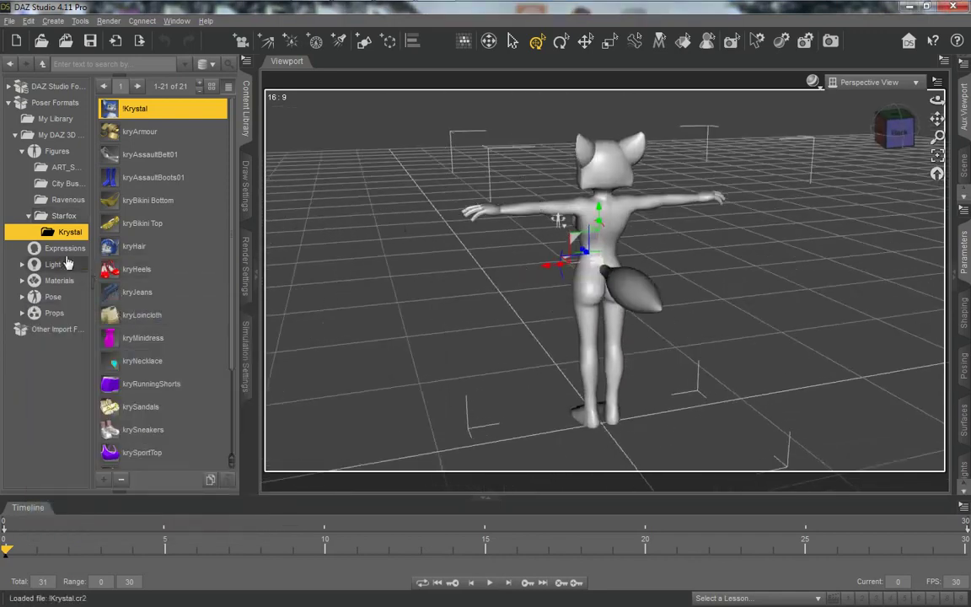
{"action": "left_click", "coordinate": [53, 283]}
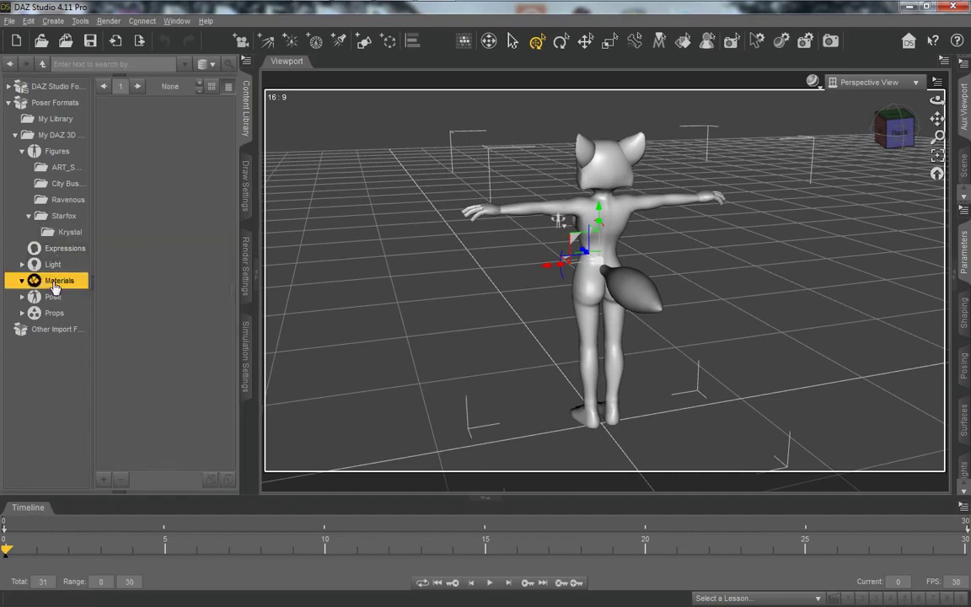
{"action": "left_click", "coordinate": [61, 330]}
{"action": "double_click", "coordinate": [120, 135]}
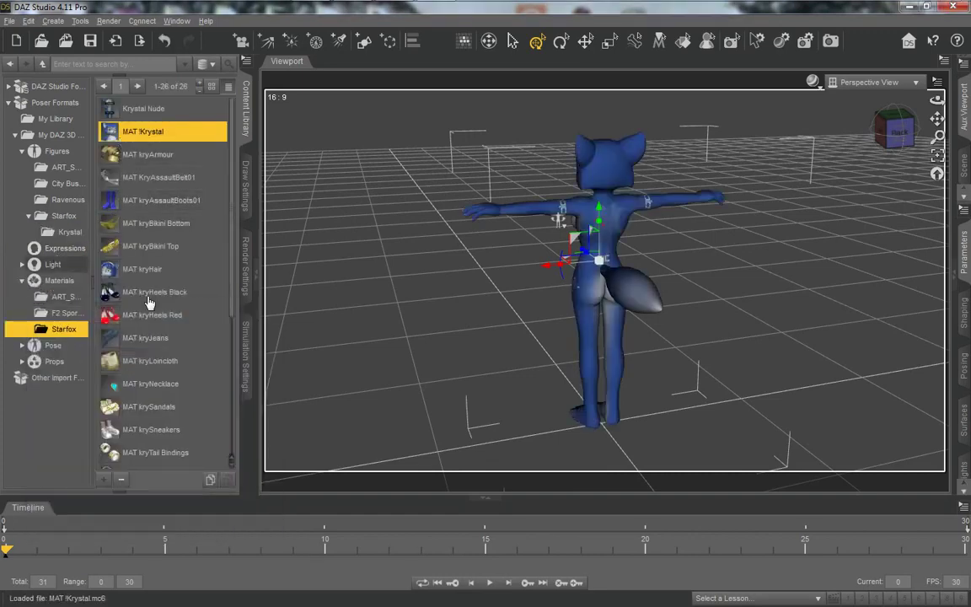
Load the kryHair figure from the Krystal folder and apply the MAT kryHair material to it.
{"action": "left_click", "coordinate": [63, 218]}
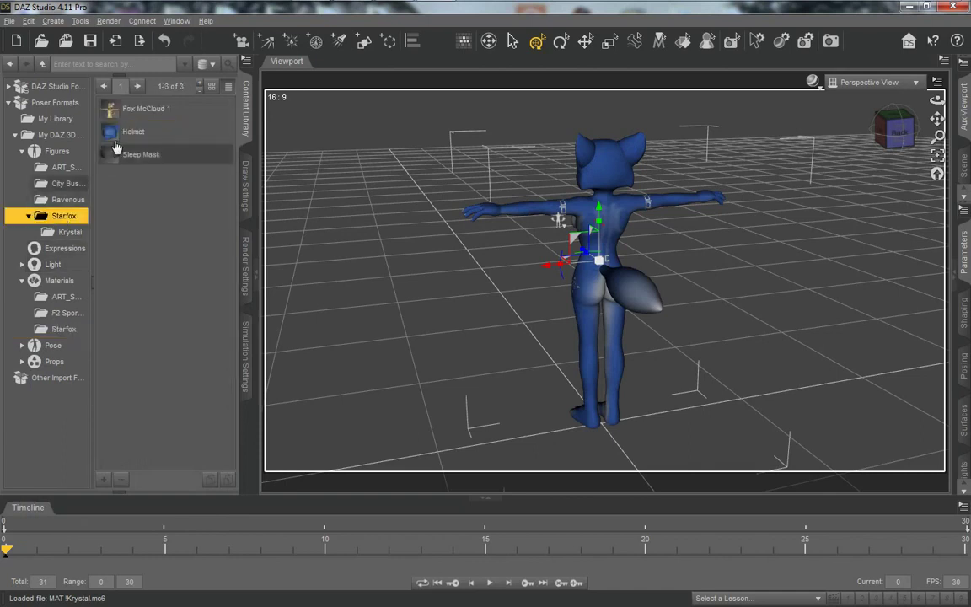
{"action": "left_click", "coordinate": [68, 232]}
{"action": "double_click", "coordinate": [134, 246]}
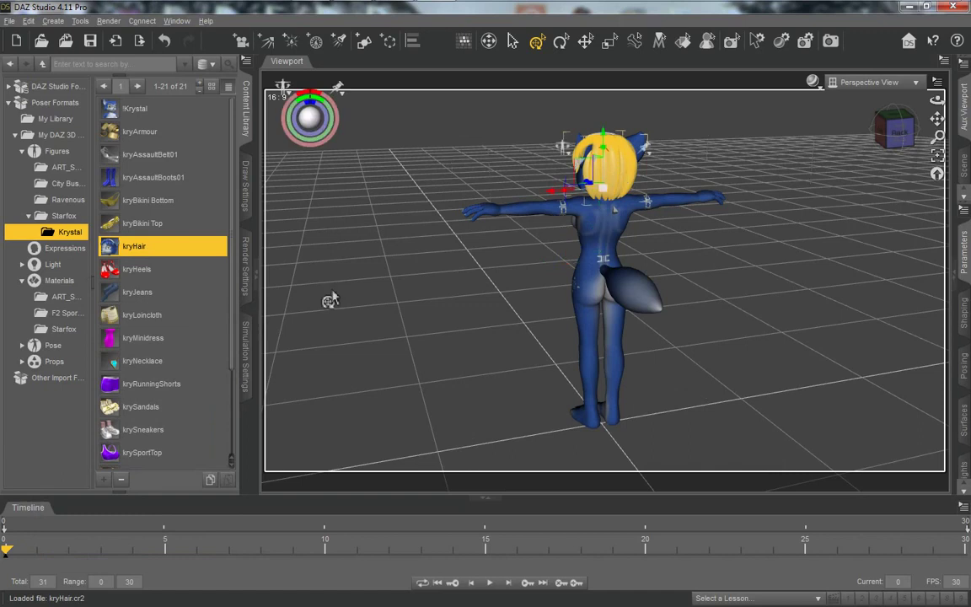
{"action": "left_click", "coordinate": [59, 280]}
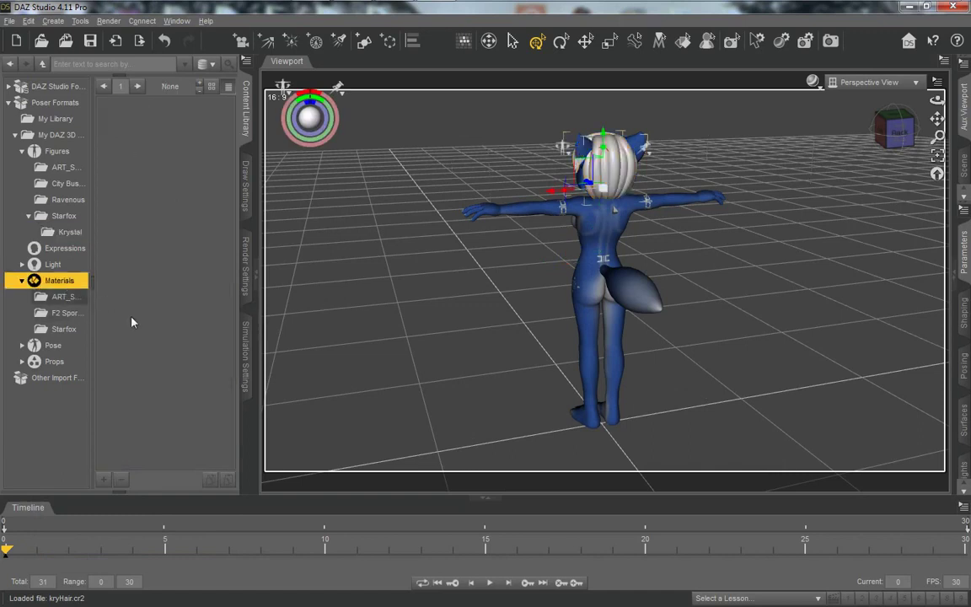
{"action": "left_click", "coordinate": [52, 326]}
{"action": "double_click", "coordinate": [128, 273]}
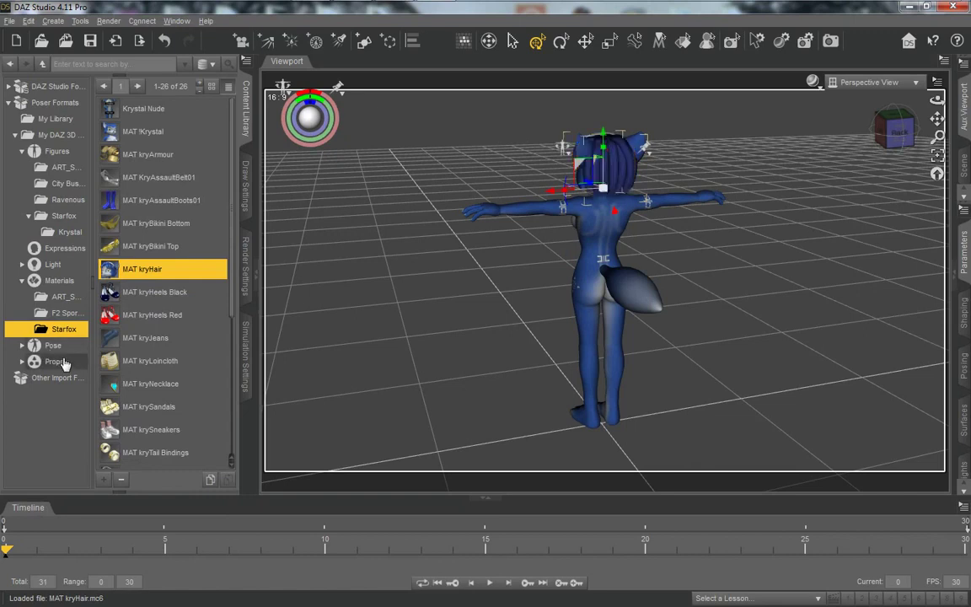
Apply the VIS Hair Handles Off preset from the Starfox poses to the hair.
{"action": "left_click", "coordinate": [62, 361]}
{"action": "double_click", "coordinate": [49, 346]}
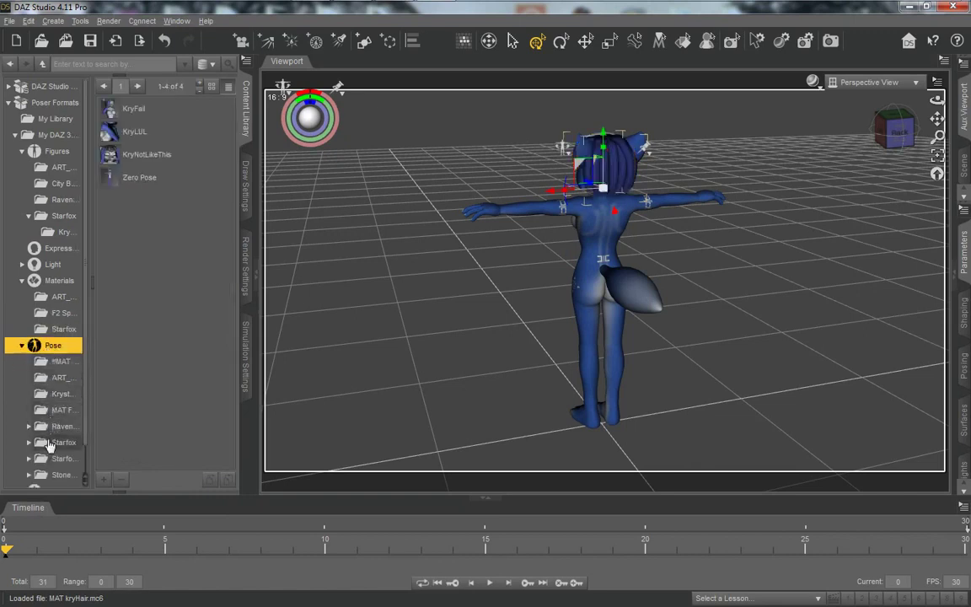
{"action": "left_click", "coordinate": [48, 443]}
{"action": "double_click", "coordinate": [127, 201]}
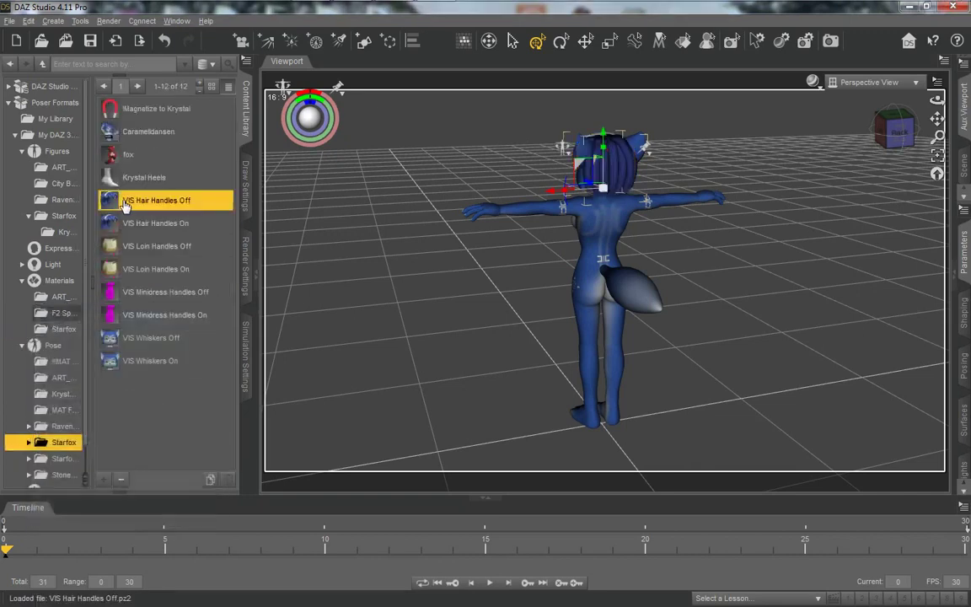
Fit kryHair to !Krystal with Parent To Target enabled.
{"action": "right_click", "coordinate": [619, 169]}
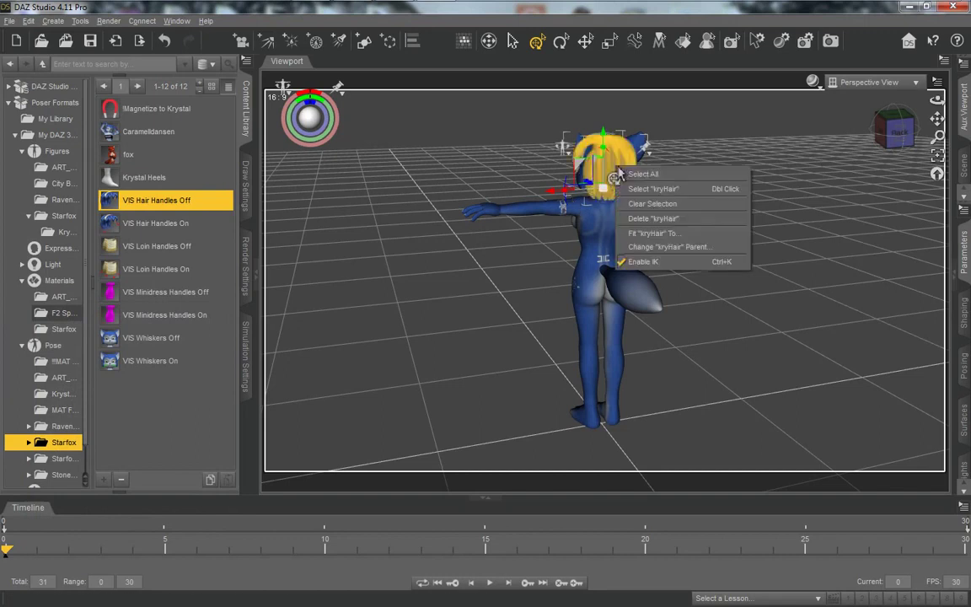
{"action": "left_click", "coordinate": [645, 235]}
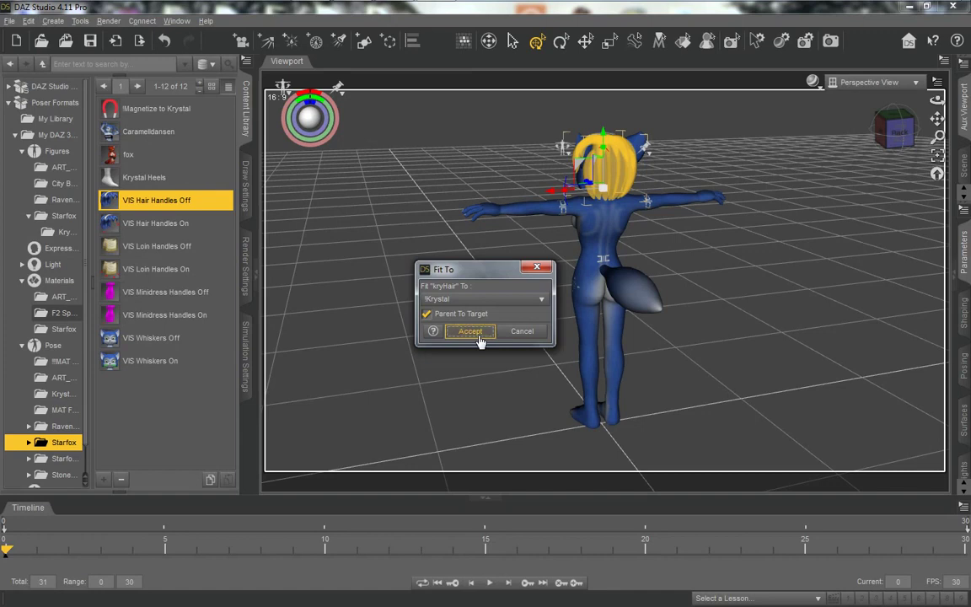
{"action": "left_click", "coordinate": [469, 331]}
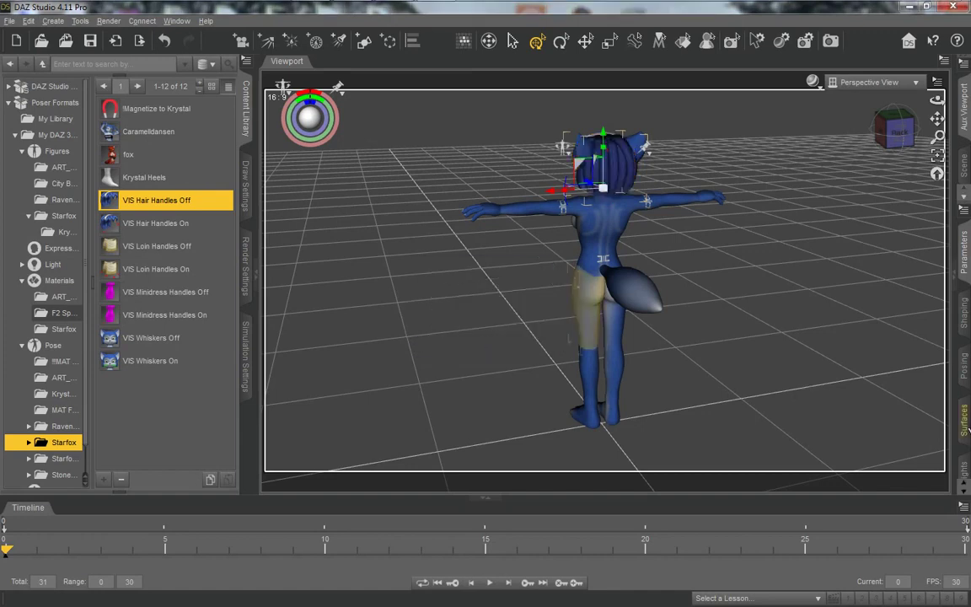
Load the kryJeans and kryTShirt clothing from the Krystal figures folder onto the character.
{"action": "left_click", "coordinate": [52, 167]}
{"action": "left_click", "coordinate": [53, 152]}
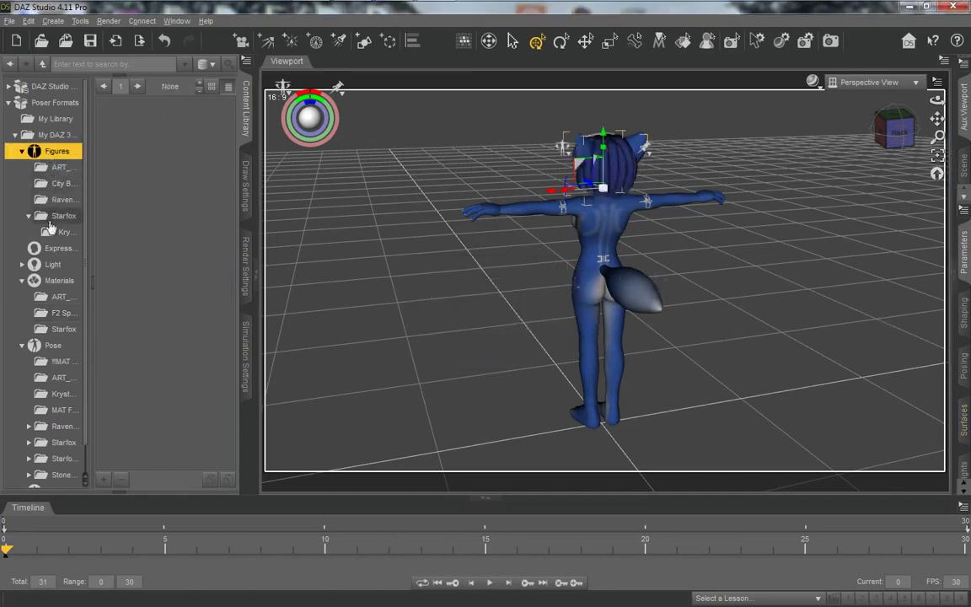
{"action": "left_click", "coordinate": [64, 231]}
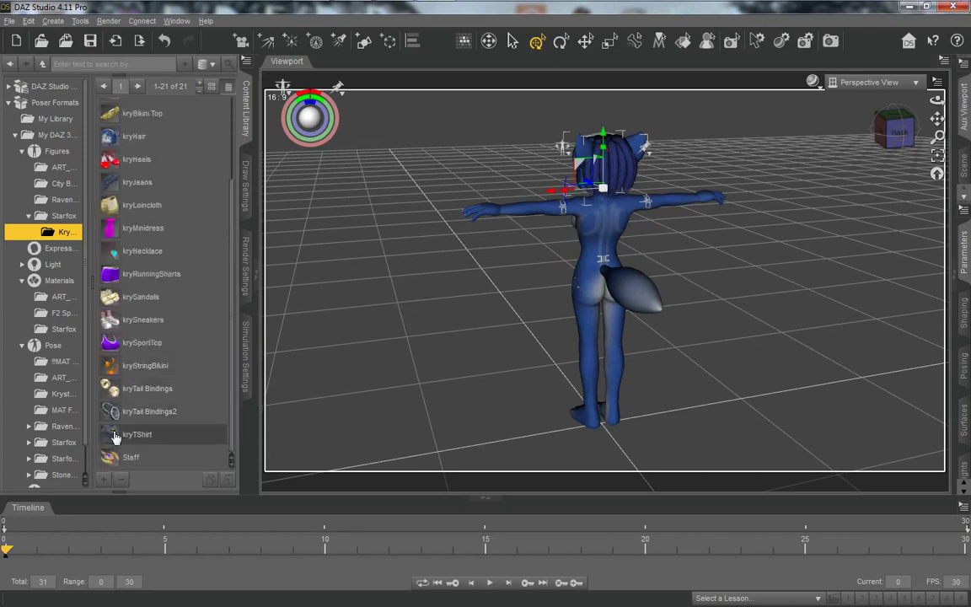
{"action": "double_click", "coordinate": [131, 182]}
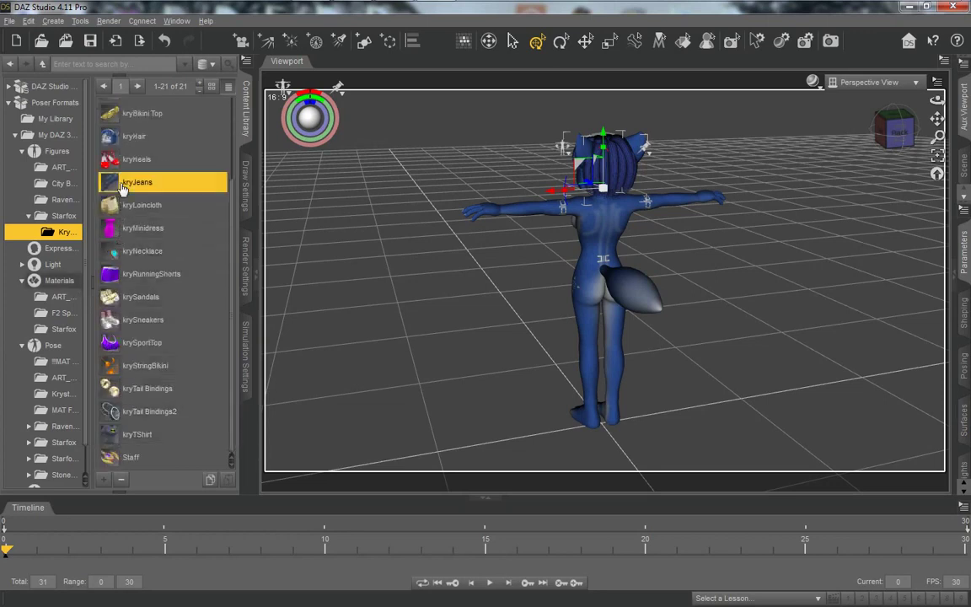
{"action": "double_click", "coordinate": [130, 434]}
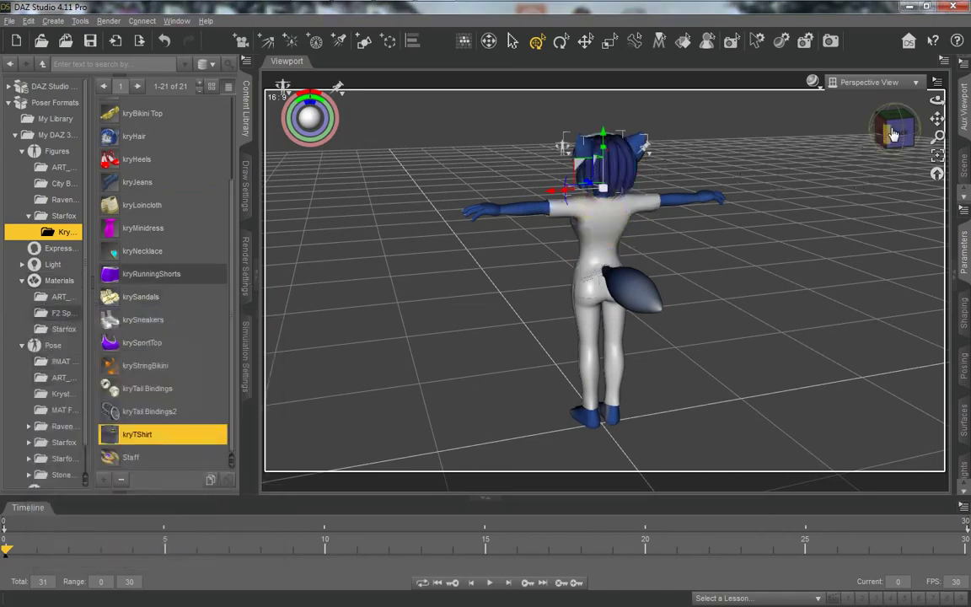
Apply the MAT kryJeans material to the jeans and the MAT kryTShirt material to the T-shirt.
{"action": "left_click_drag", "start_coordinate": [897, 132], "coordinate": [954, 135]}
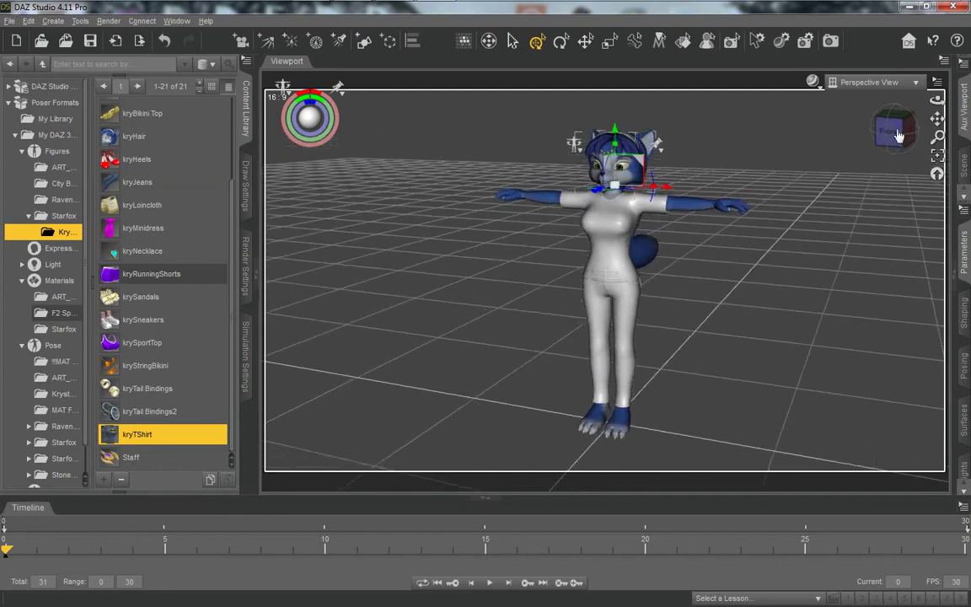
{"action": "left_click", "coordinate": [832, 238]}
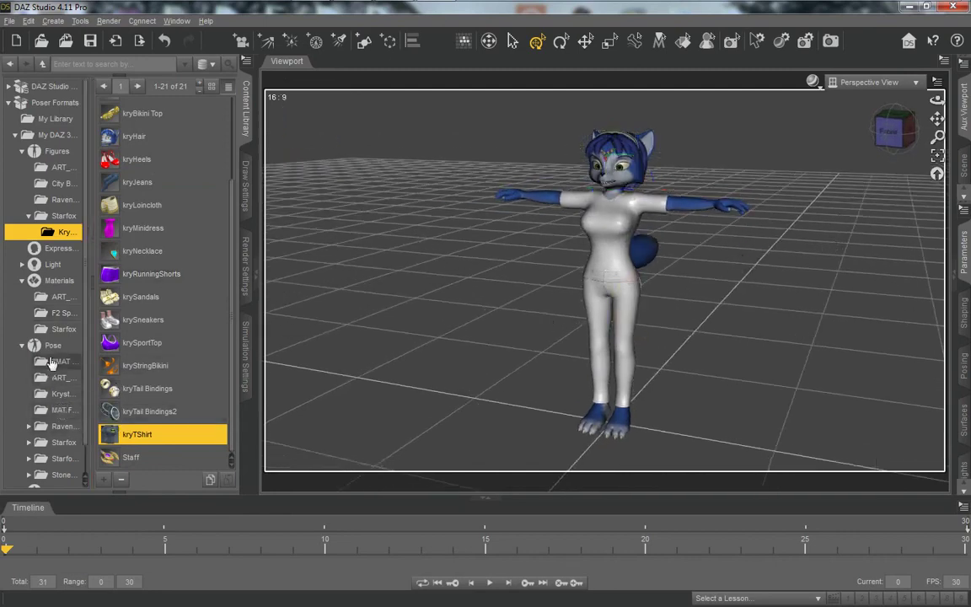
{"action": "left_click", "coordinate": [59, 330]}
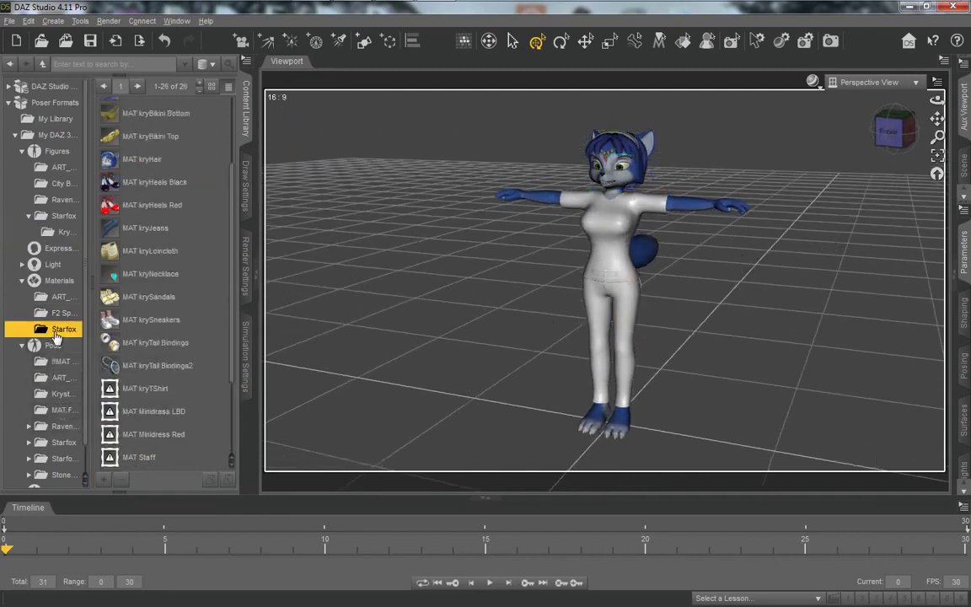
{"action": "left_click", "coordinate": [599, 317]}
{"action": "double_click", "coordinate": [144, 228]}
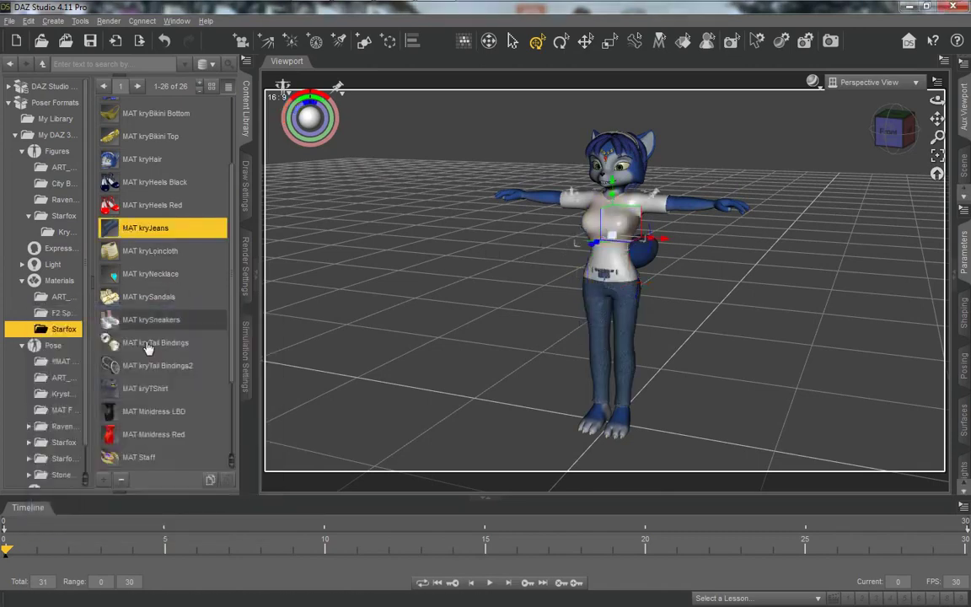
{"action": "double_click", "coordinate": [144, 387]}
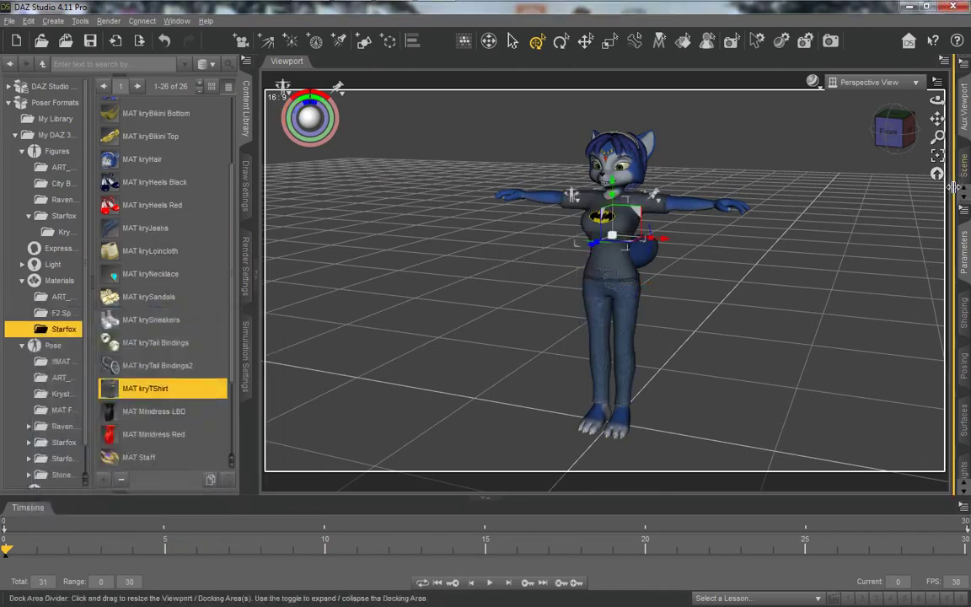
Show the Parameters pane, collapse the Content Library, and clear the scene selection.
{"action": "left_click", "coordinate": [963, 244]}
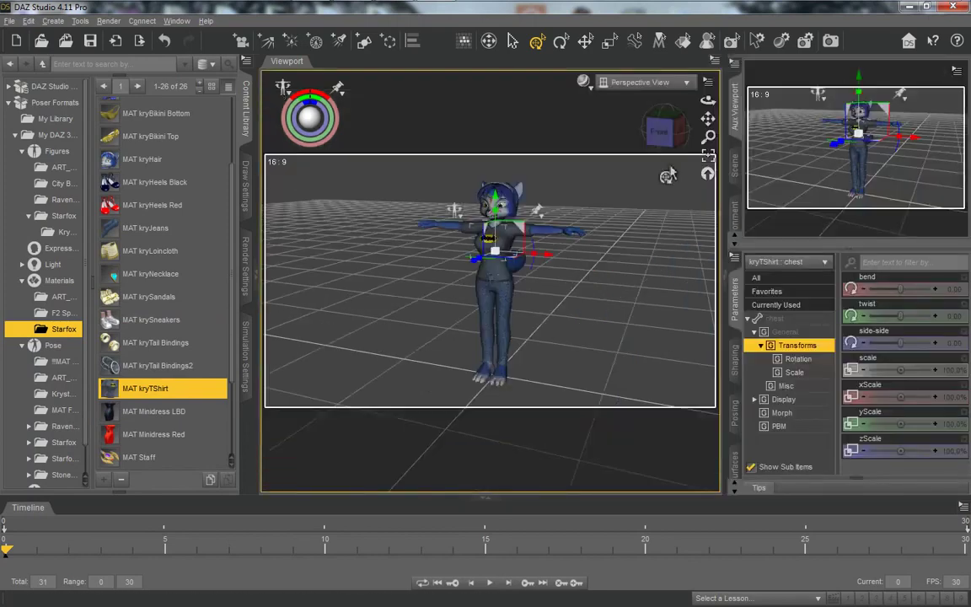
{"action": "left_click", "coordinate": [247, 124]}
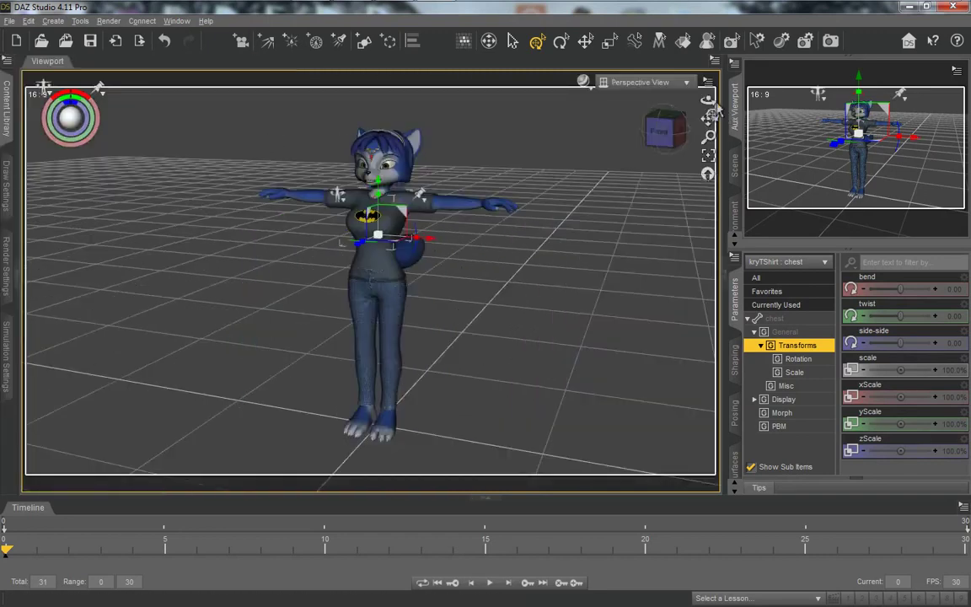
{"action": "left_click_drag", "start_coordinate": [670, 135], "coordinate": [620, 137]}
{"action": "left_click", "coordinate": [608, 244]}
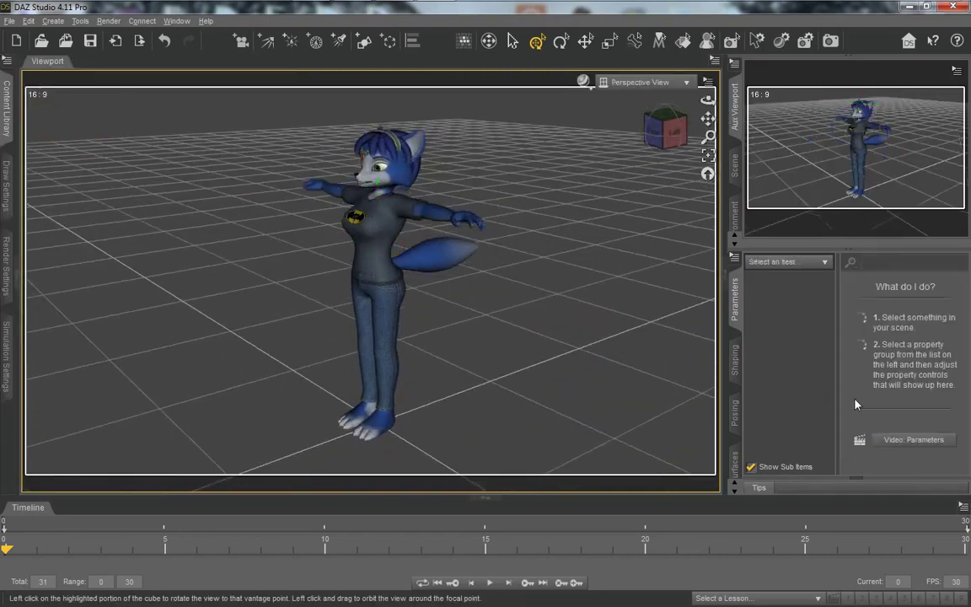
Set the pbmPregnant morph on the T-shirt's abdomen to 146.8%.
{"action": "scroll", "coordinate": [371, 266], "scroll_direction": "up", "scroll_amount": 6}
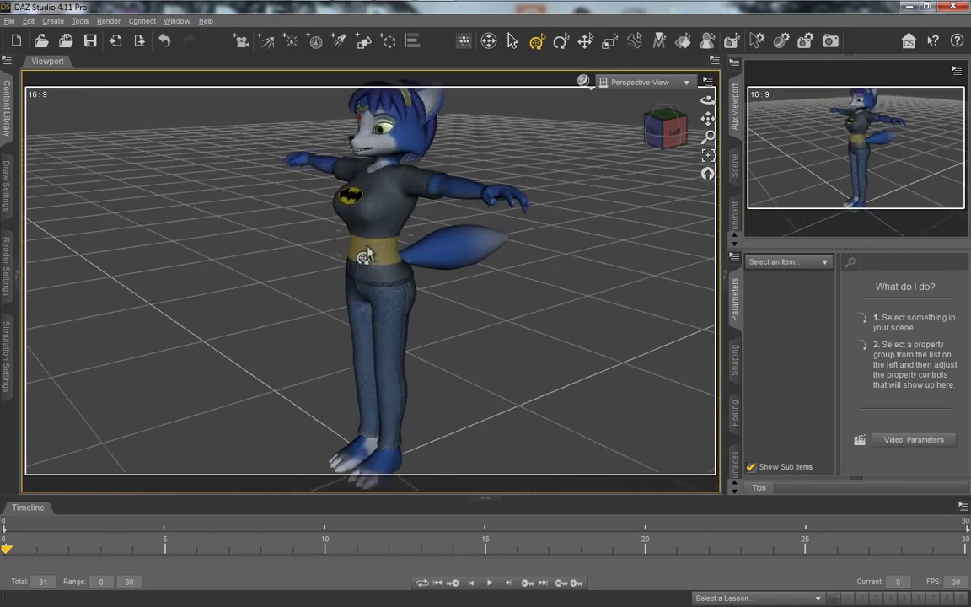
{"action": "left_click", "coordinate": [372, 243]}
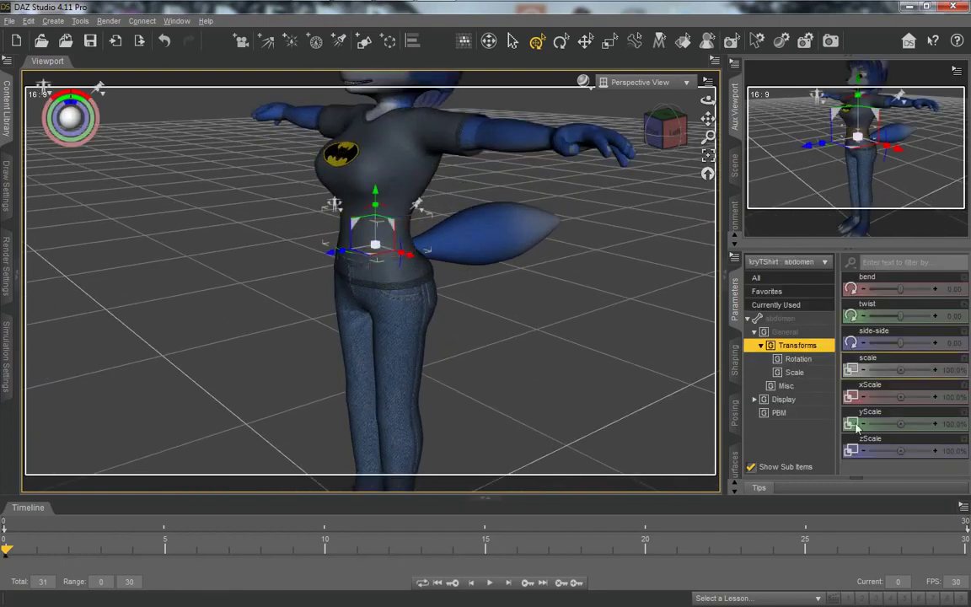
{"action": "left_click", "coordinate": [783, 320]}
{"action": "scroll", "coordinate": [918, 393], "scroll_direction": "down", "scroll_amount": 10}
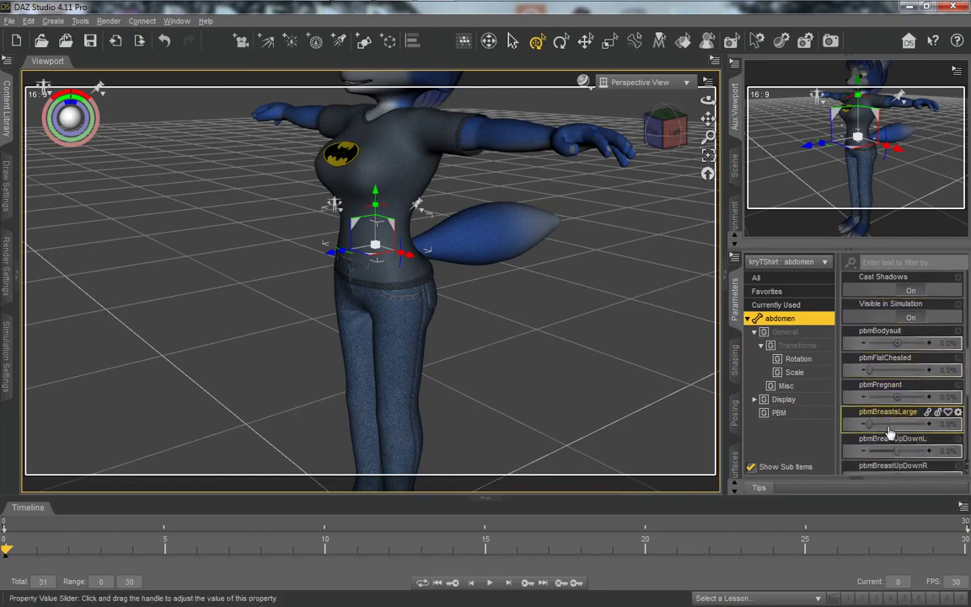
{"action": "scroll", "coordinate": [906, 392], "scroll_direction": "down", "scroll_amount": 3}
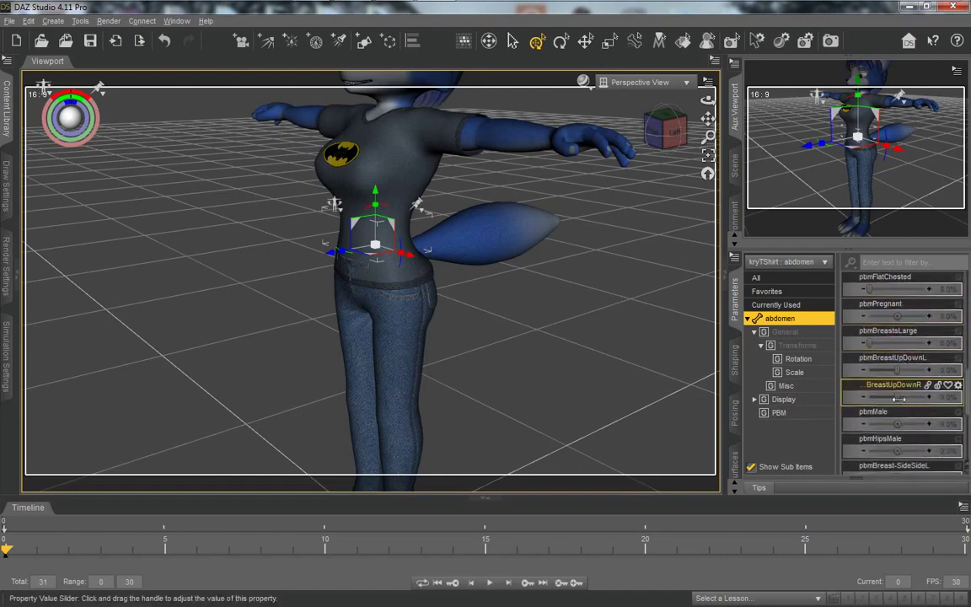
{"action": "scroll", "coordinate": [902, 396], "scroll_direction": "down", "scroll_amount": 4}
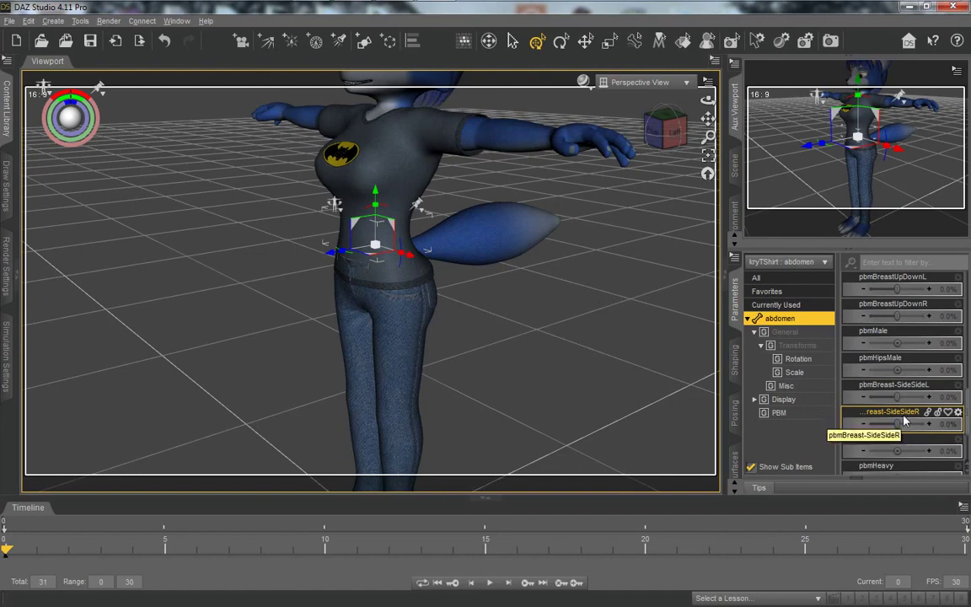
{"action": "scroll", "coordinate": [904, 421], "scroll_direction": "down", "scroll_amount": 3}
{"action": "scroll", "coordinate": [904, 435], "scroll_direction": "down", "scroll_amount": 1}
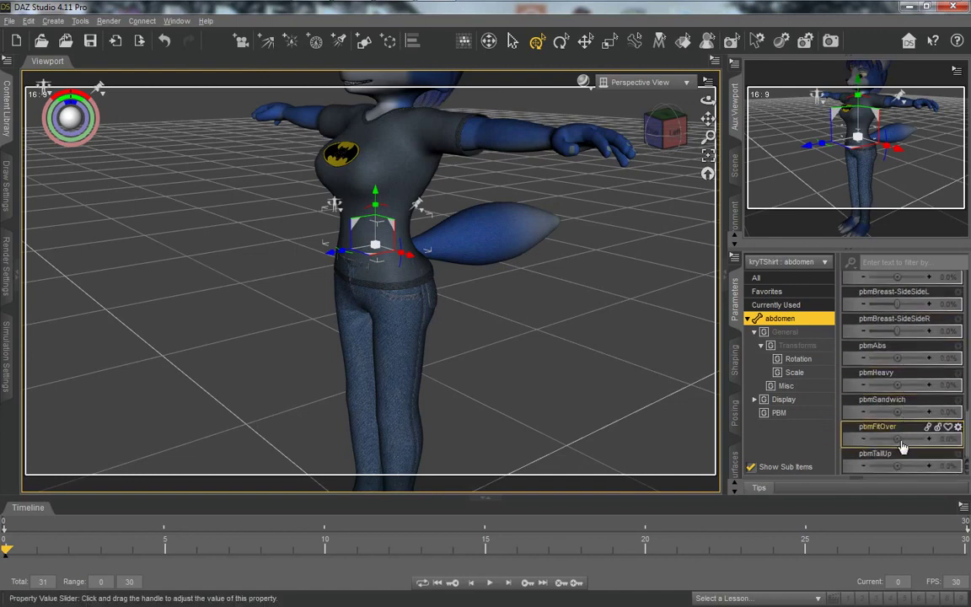
{"action": "scroll", "coordinate": [904, 354], "scroll_direction": "up", "scroll_amount": 6}
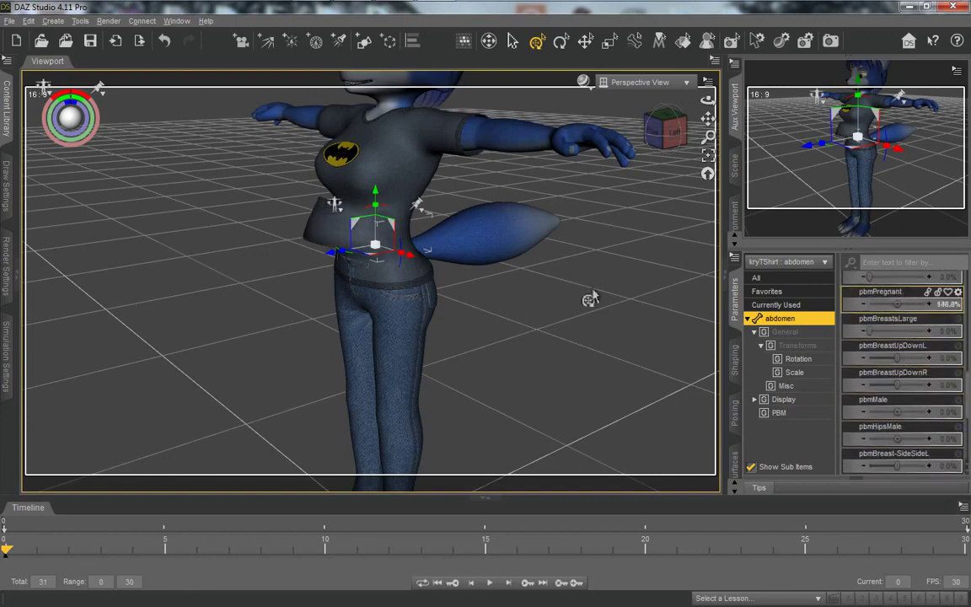
Set the pbmPregnant morph on the T-shirt's hip to 143.1%.
{"action": "scroll", "coordinate": [590, 299], "scroll_direction": "up", "scroll_amount": 3}
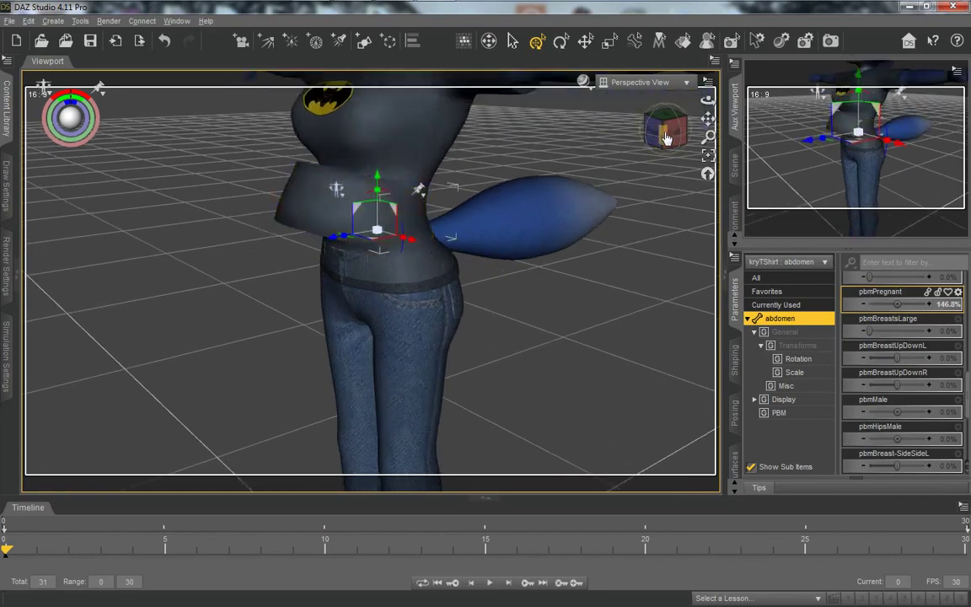
{"action": "left_click_drag", "start_coordinate": [665, 137], "coordinate": [555, 195]}
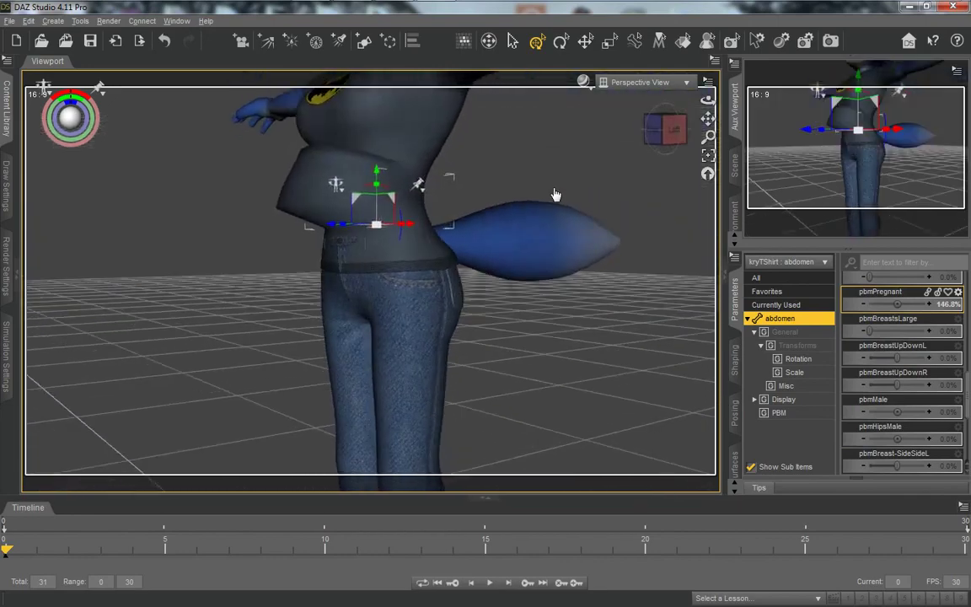
{"action": "left_click", "coordinate": [343, 242]}
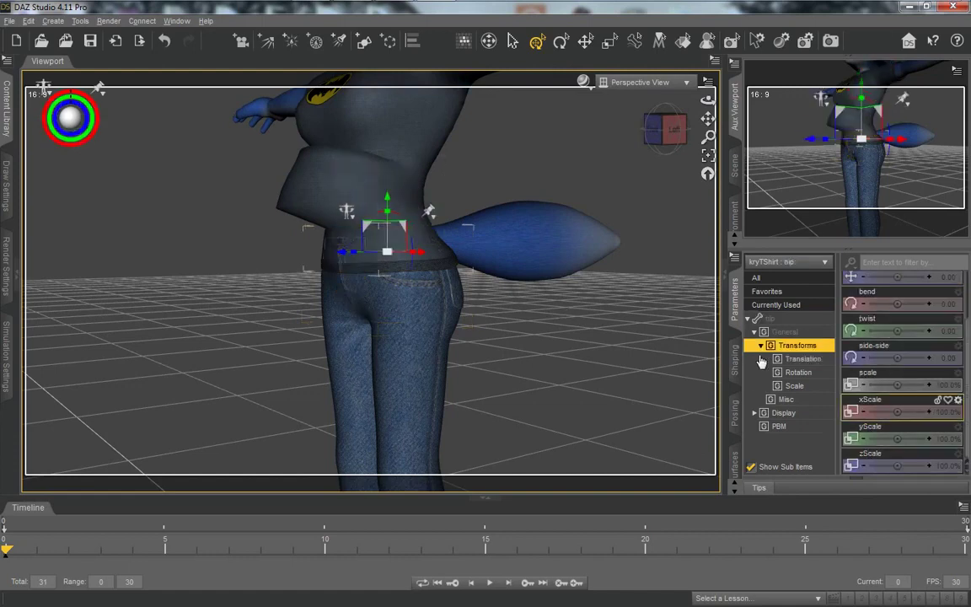
{"action": "left_click", "coordinate": [763, 319]}
{"action": "scroll", "coordinate": [893, 413], "scroll_direction": "down", "scroll_amount": 10}
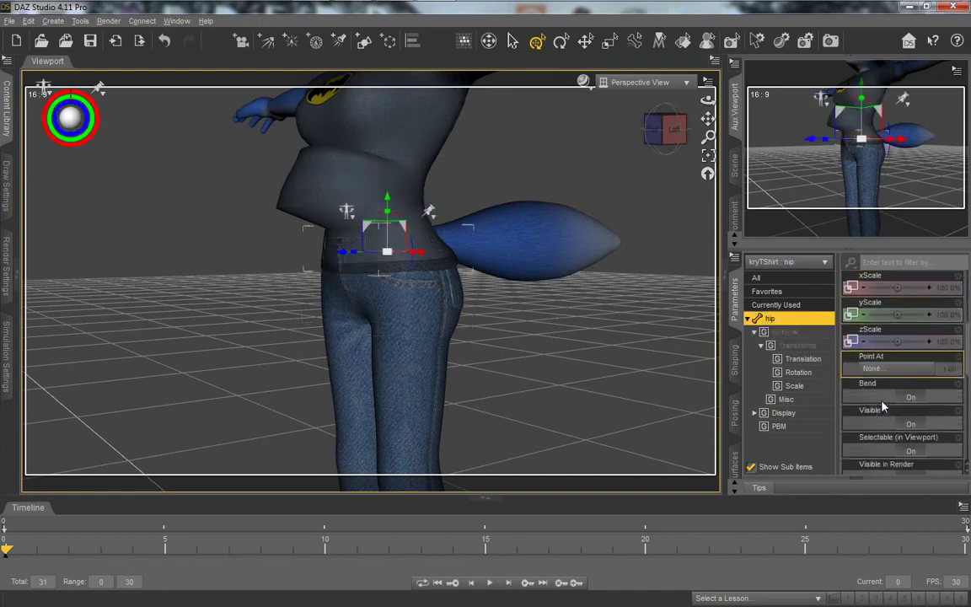
{"action": "scroll", "coordinate": [895, 447], "scroll_direction": "down", "scroll_amount": 2}
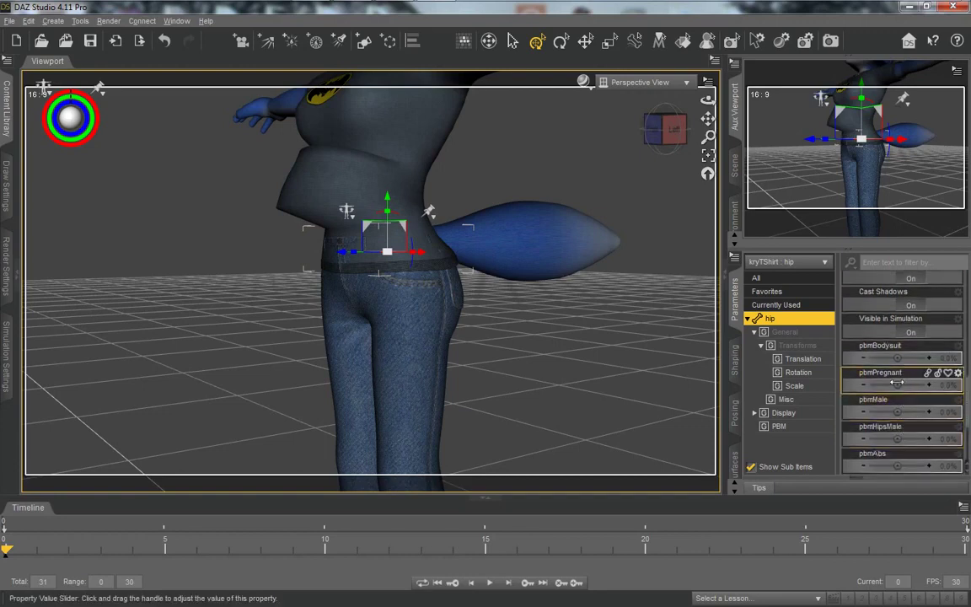
{"action": "left_click_drag", "start_coordinate": [907, 384], "coordinate": [936, 385]}
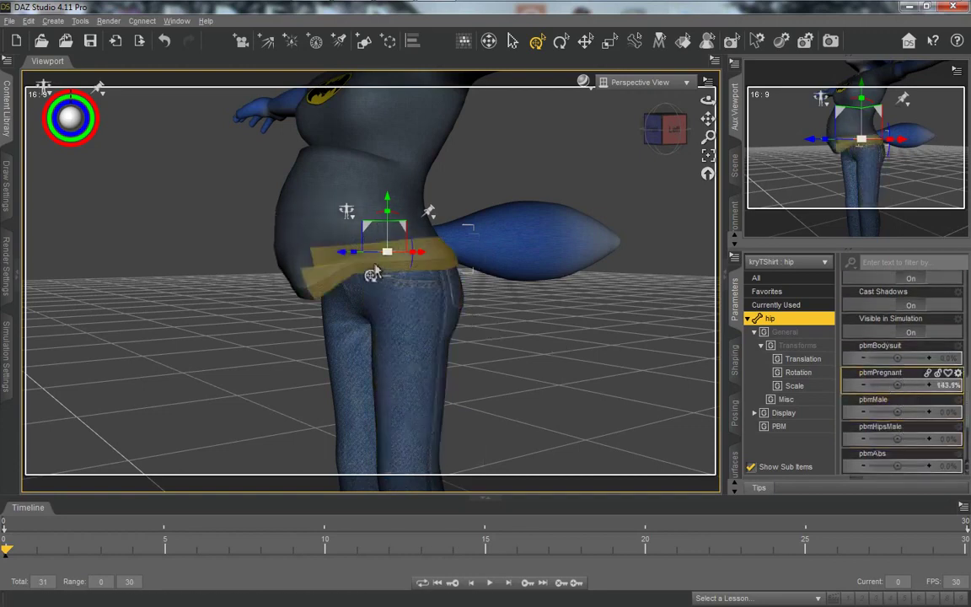
Set the pbmPregnant morph on the T-shirt's left thigh (lThigh) to 132.3%.
{"action": "left_click", "coordinate": [347, 279]}
{"action": "left_click", "coordinate": [784, 320]}
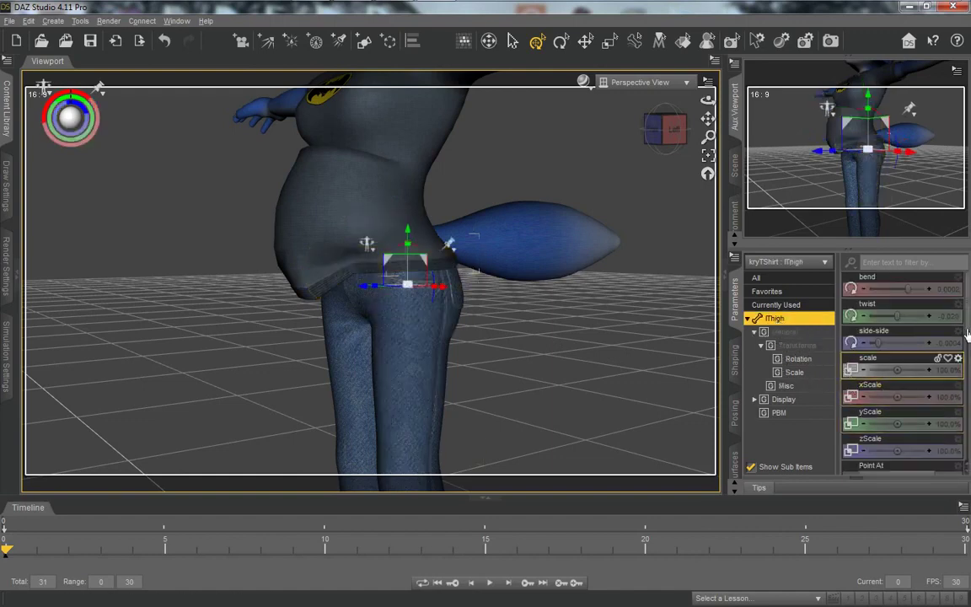
{"action": "left_click_drag", "start_coordinate": [966, 332], "coordinate": [969, 365]}
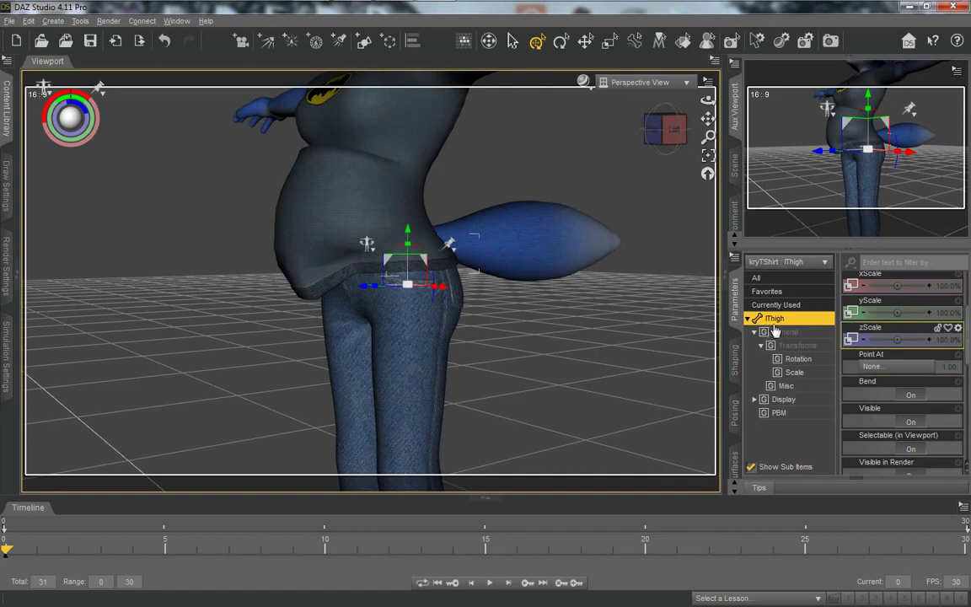
{"action": "scroll", "coordinate": [926, 402], "scroll_direction": "down", "scroll_amount": 5}
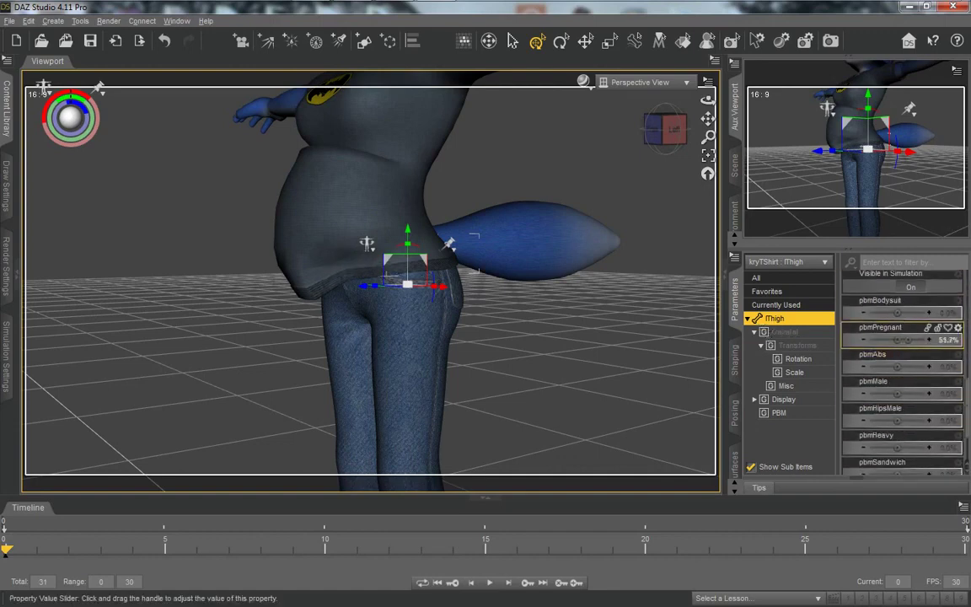
{"action": "left_click_drag", "start_coordinate": [901, 340], "coordinate": [922, 339]}
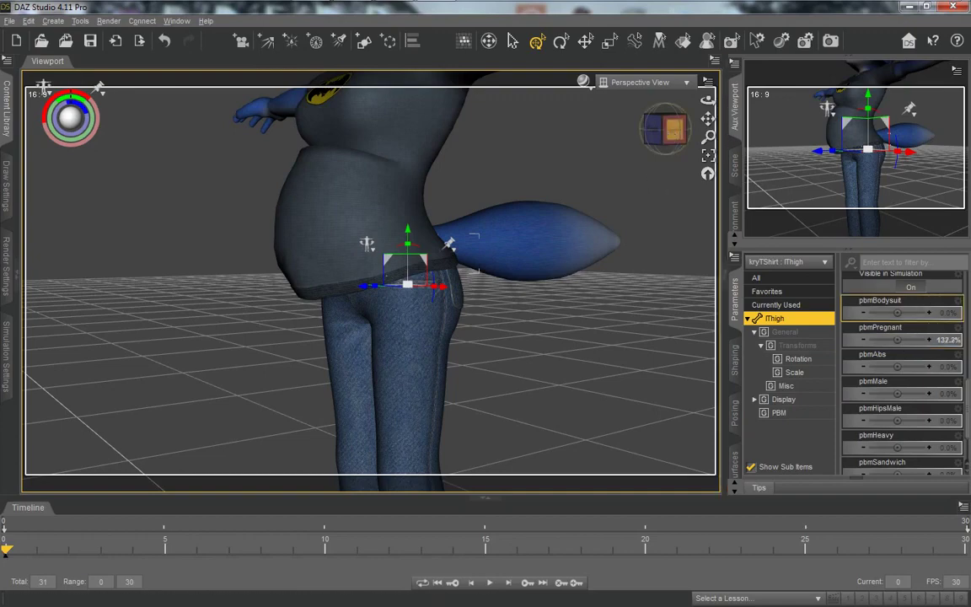
Set the pbmPregnant morph on the T-shirt's right thigh (rThigh) to 146.1%.
{"action": "left_click_drag", "start_coordinate": [674, 130], "coordinate": [637, 152]}
{"action": "left_click", "coordinate": [370, 262]}
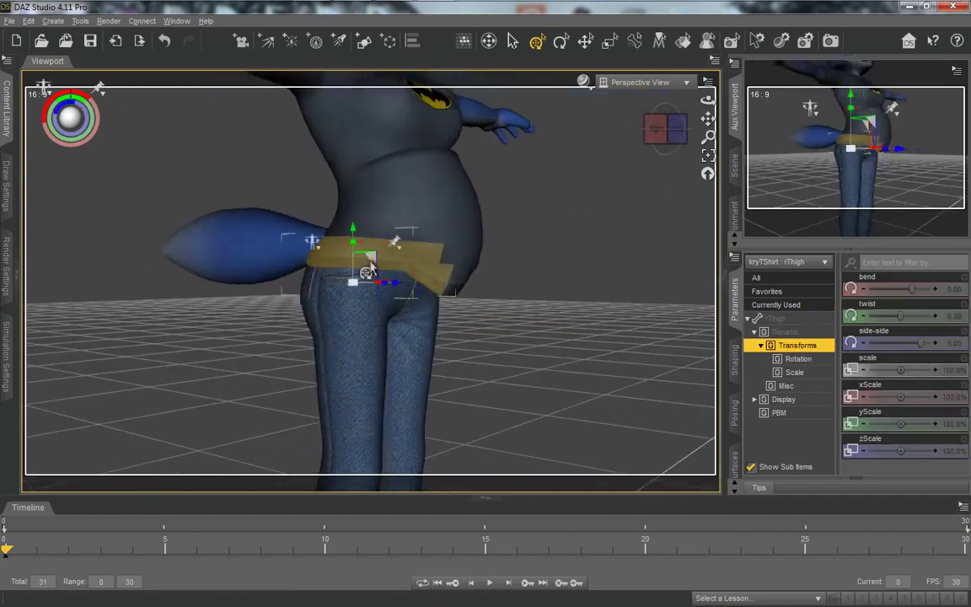
{"action": "left_click", "coordinate": [777, 318]}
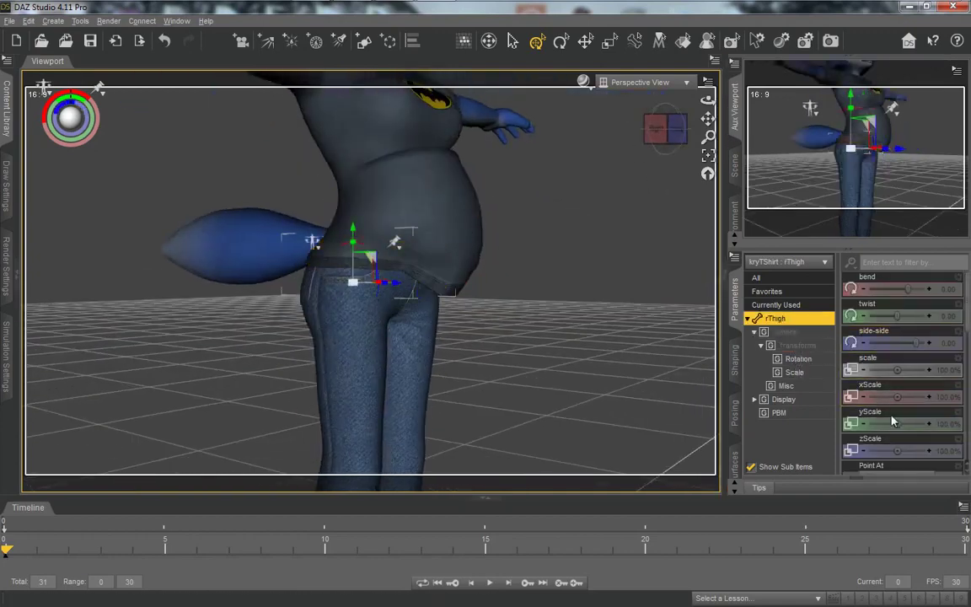
{"action": "scroll", "coordinate": [895, 405], "scroll_direction": "down", "scroll_amount": 10}
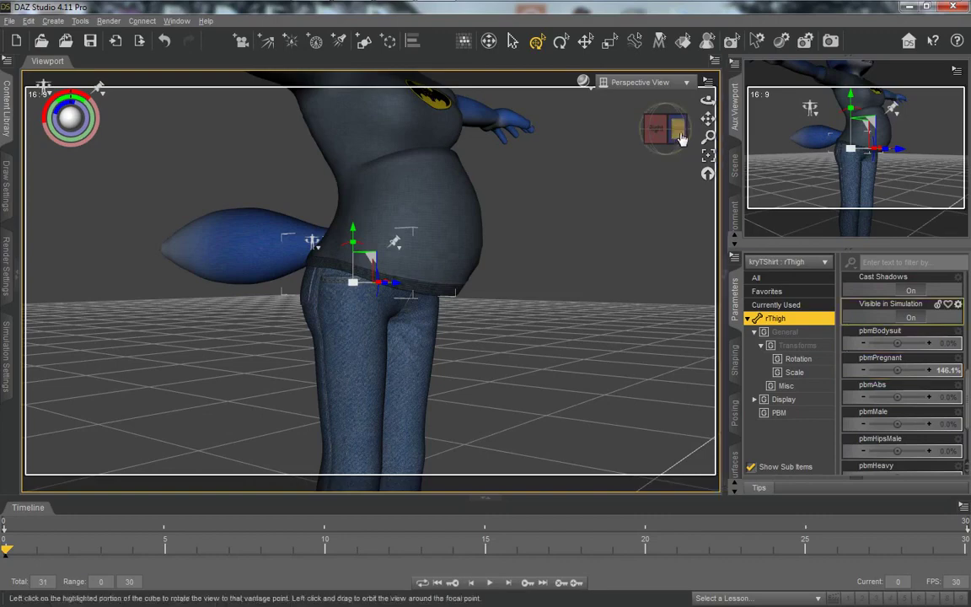
Set the pbmPregnant morph on the Krystal figure's own abdomen to 167.7%.
{"action": "left_click_drag", "start_coordinate": [678, 132], "coordinate": [469, 187]}
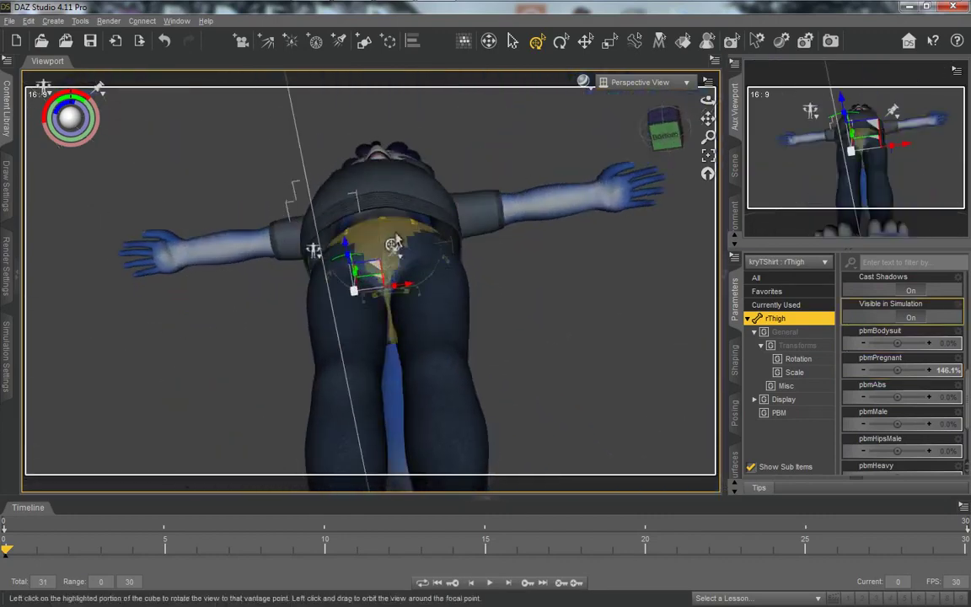
{"action": "left_click", "coordinate": [370, 211]}
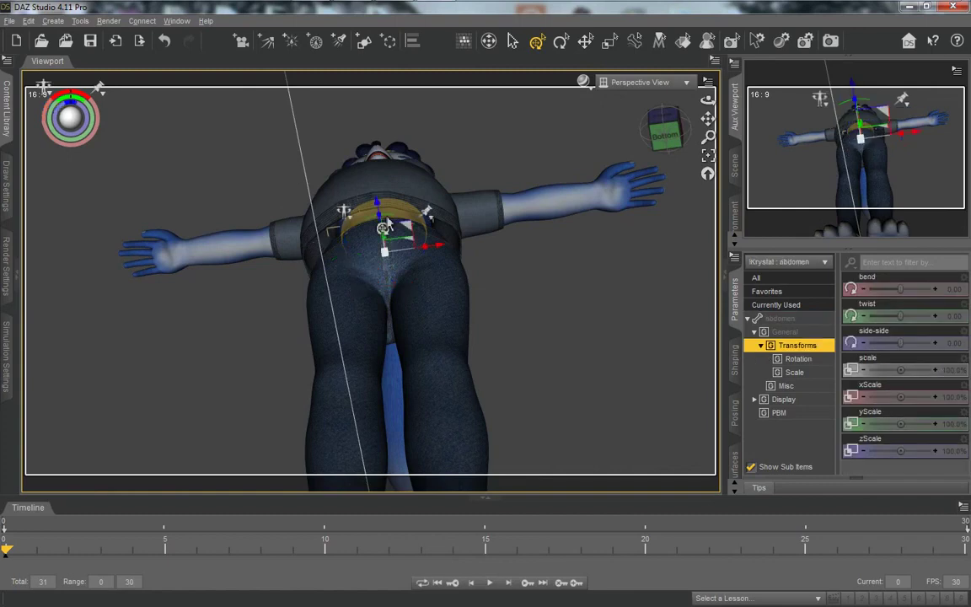
{"action": "left_click", "coordinate": [793, 319]}
{"action": "scroll", "coordinate": [913, 403], "scroll_direction": "down", "scroll_amount": 3}
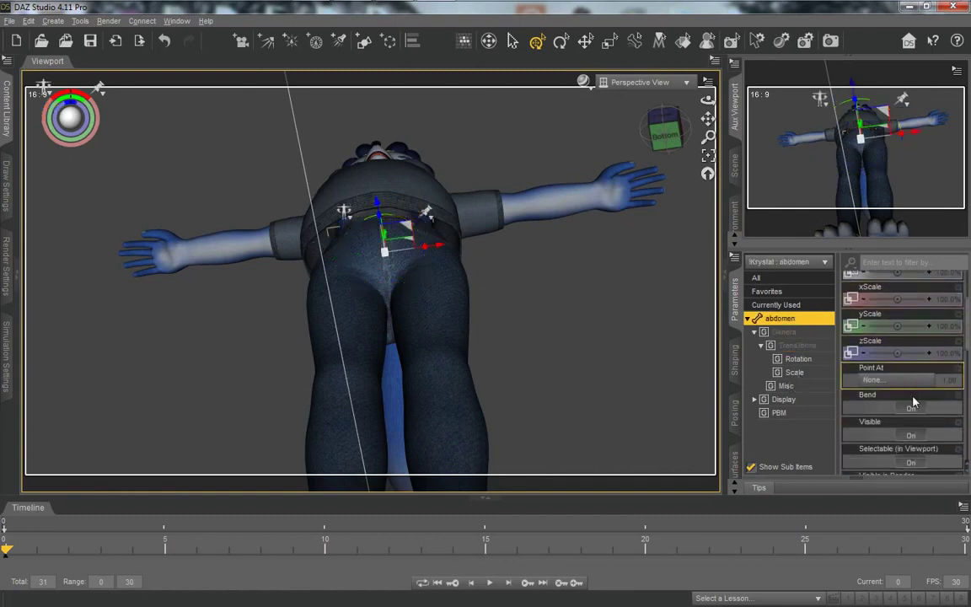
{"action": "scroll", "coordinate": [913, 403], "scroll_direction": "down", "scroll_amount": 10}
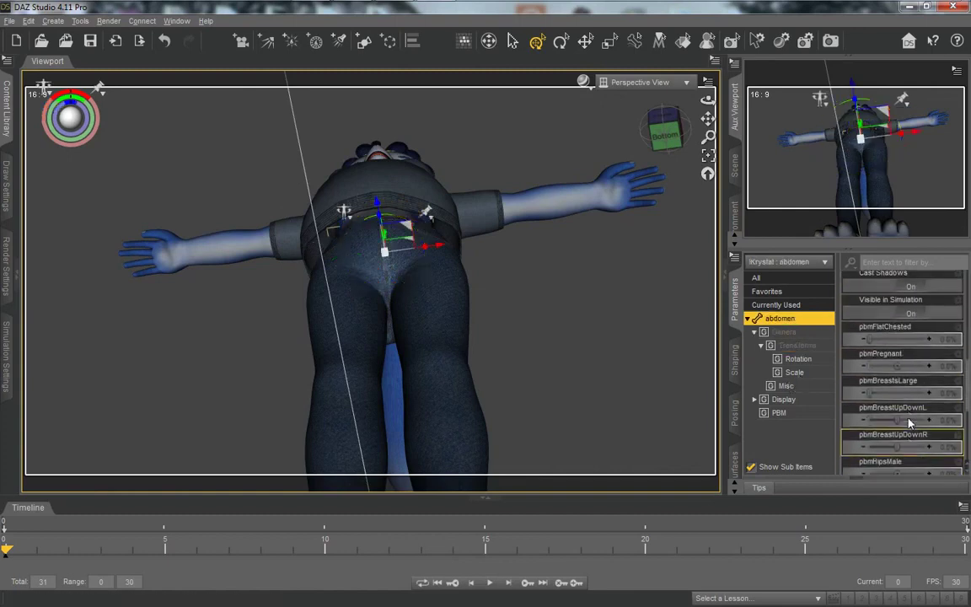
{"action": "left_click_drag", "start_coordinate": [895, 366], "coordinate": [901, 370]}
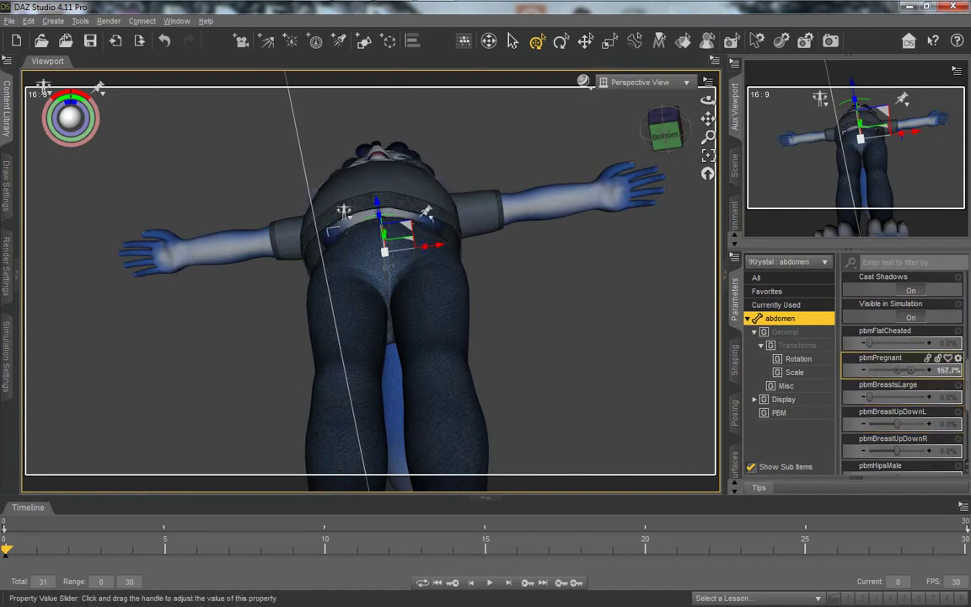
Set the pbmPregnant morph on the T-shirt's chest to 131.6%.
{"action": "left_click_drag", "start_coordinate": [666, 135], "coordinate": [615, 189]}
{"action": "left_click", "coordinate": [360, 179]}
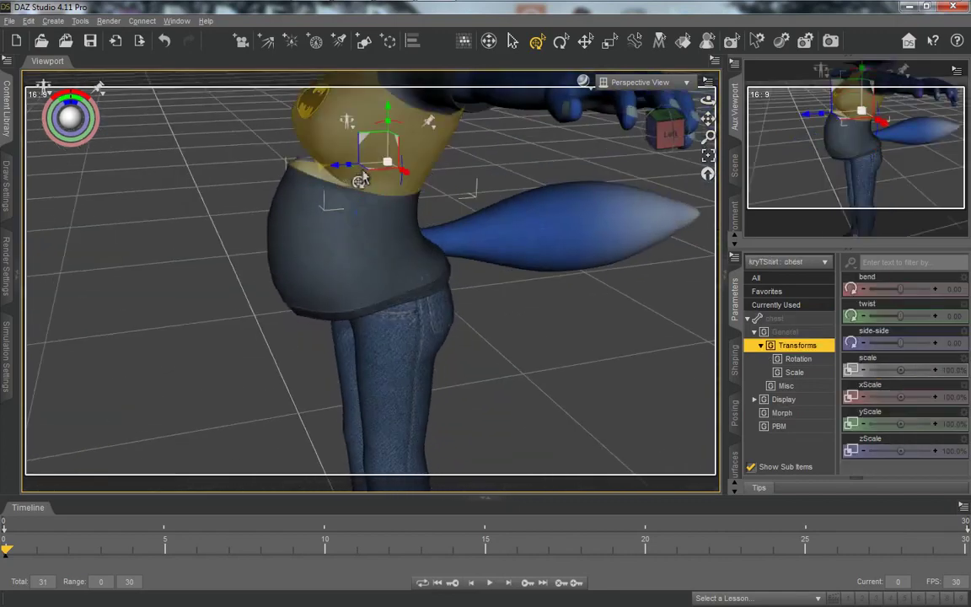
{"action": "left_click", "coordinate": [772, 317]}
{"action": "scroll", "coordinate": [935, 395], "scroll_direction": "down", "scroll_amount": 5}
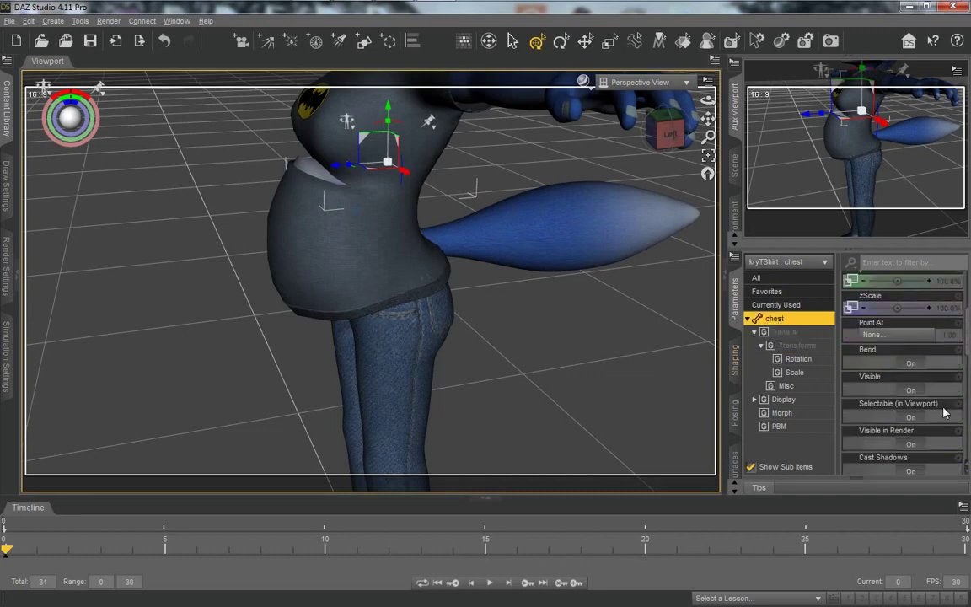
{"action": "scroll", "coordinate": [935, 394], "scroll_direction": "down", "scroll_amount": 4}
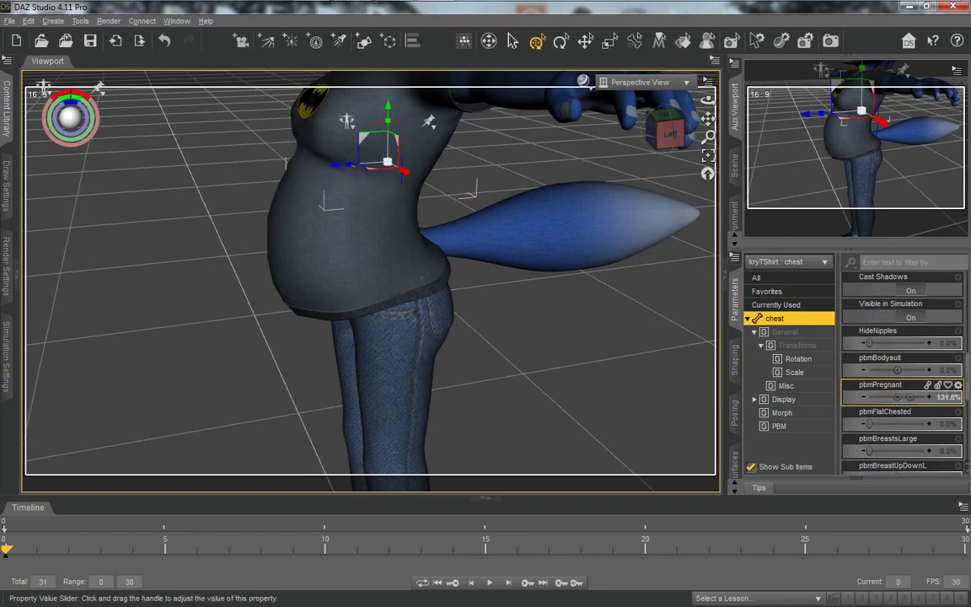
Set the pbmPregnant morph on the jeans' hip to 136.3%.
{"action": "left_click_drag", "start_coordinate": [670, 134], "coordinate": [906, 136]}
{"action": "left_click", "coordinate": [334, 270]}
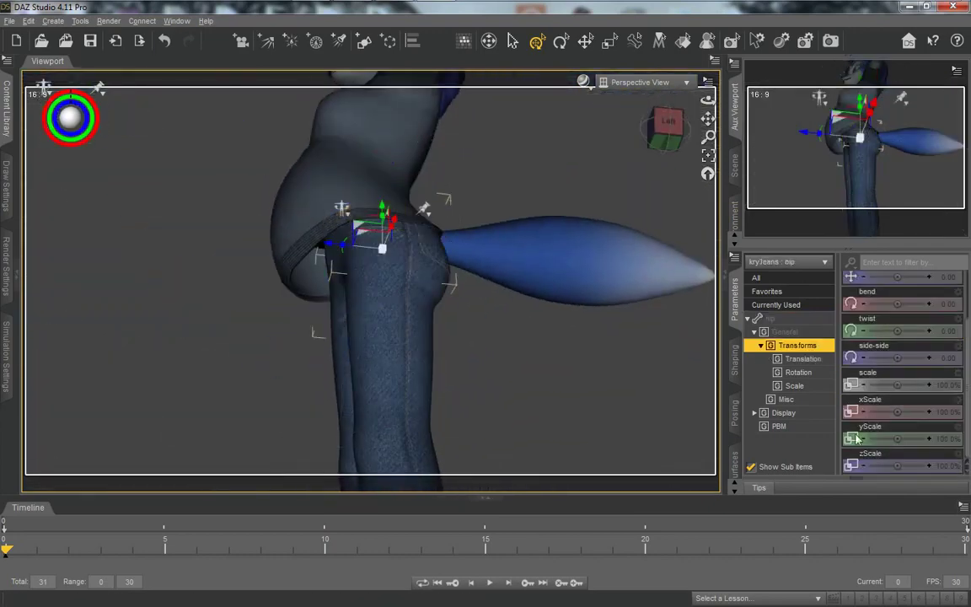
{"action": "left_click", "coordinate": [800, 319]}
{"action": "scroll", "coordinate": [881, 407], "scroll_direction": "down", "scroll_amount": 5}
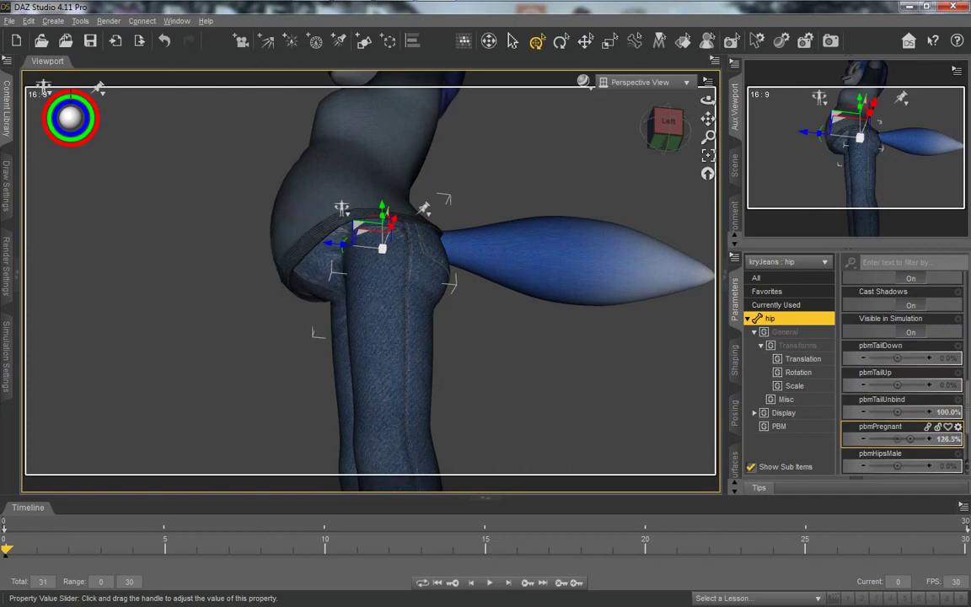
Examine the shirt and jeans around the belly from the side and front for skin poking through.
{"action": "left_click_drag", "start_coordinate": [674, 125], "coordinate": [639, 140]}
{"action": "scroll", "coordinate": [668, 135], "scroll_direction": "down", "scroll_amount": 5}
{"action": "left_click", "coordinate": [593, 200]}
{"action": "scroll", "coordinate": [637, 140], "scroll_direction": "up", "scroll_amount": 6}
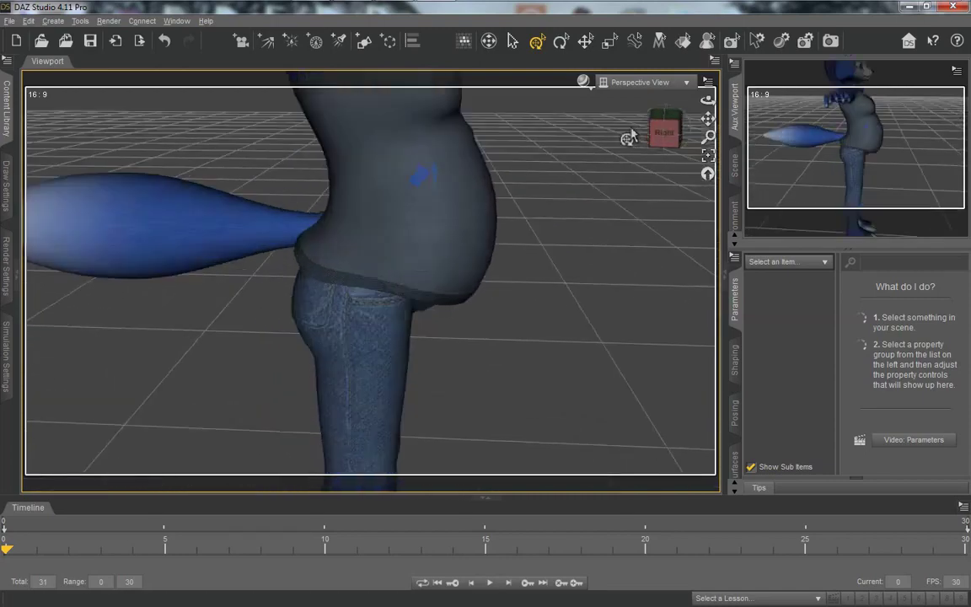
{"action": "left_click", "coordinate": [432, 155]}
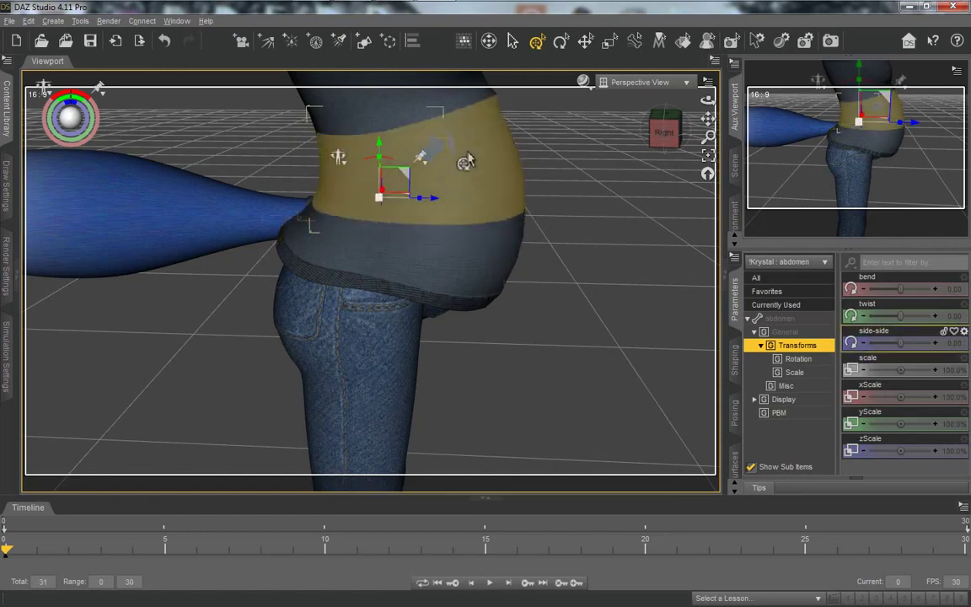
{"action": "scroll", "coordinate": [469, 154], "scroll_direction": "down", "scroll_amount": 2}
{"action": "scroll", "coordinate": [469, 154], "scroll_direction": "up", "scroll_amount": 8}
{"action": "scroll", "coordinate": [547, 191], "scroll_direction": "down", "scroll_amount": 10}
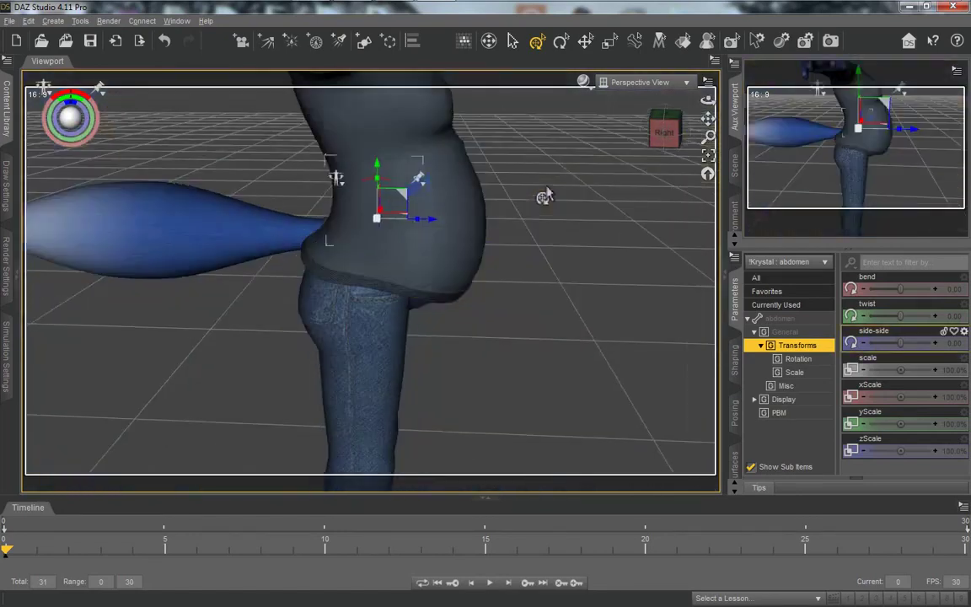
{"action": "left_click_drag", "start_coordinate": [669, 138], "coordinate": [633, 256]}
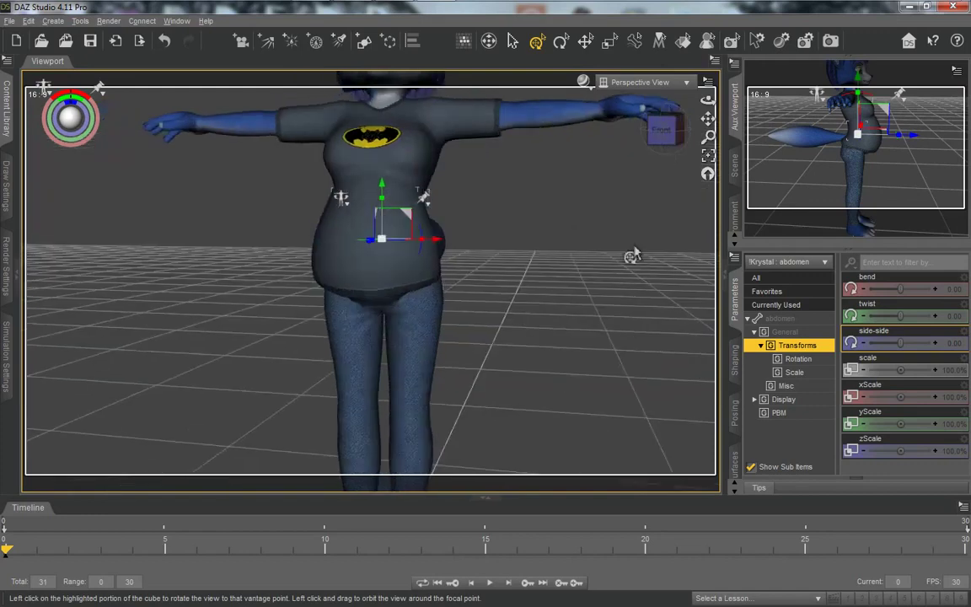
{"action": "left_click", "coordinate": [582, 240]}
{"action": "left_click_drag", "start_coordinate": [678, 137], "coordinate": [657, 133]}
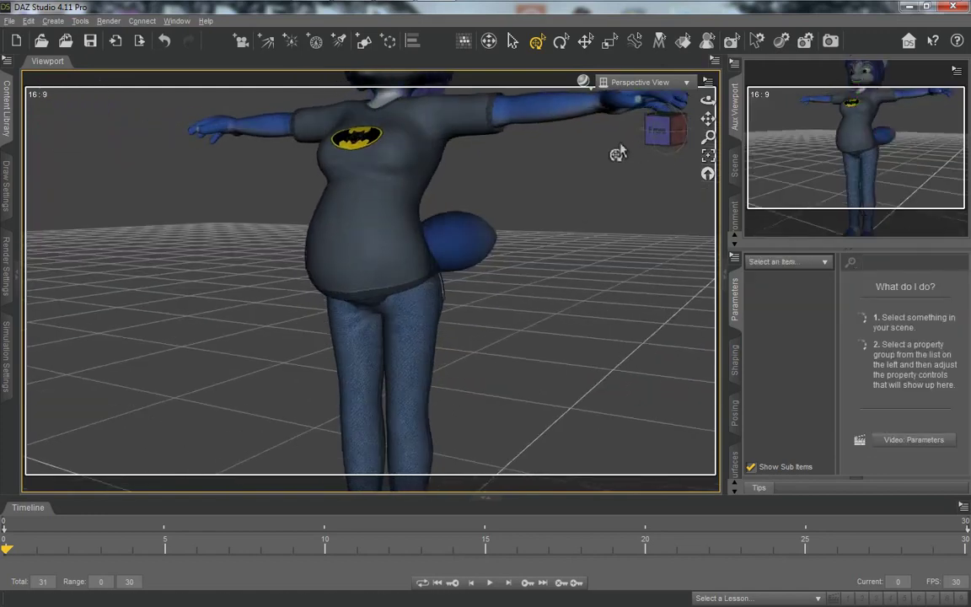
Fit the kryJeans clothing to the !Krystal figure.
{"action": "right_click", "coordinate": [405, 349]}
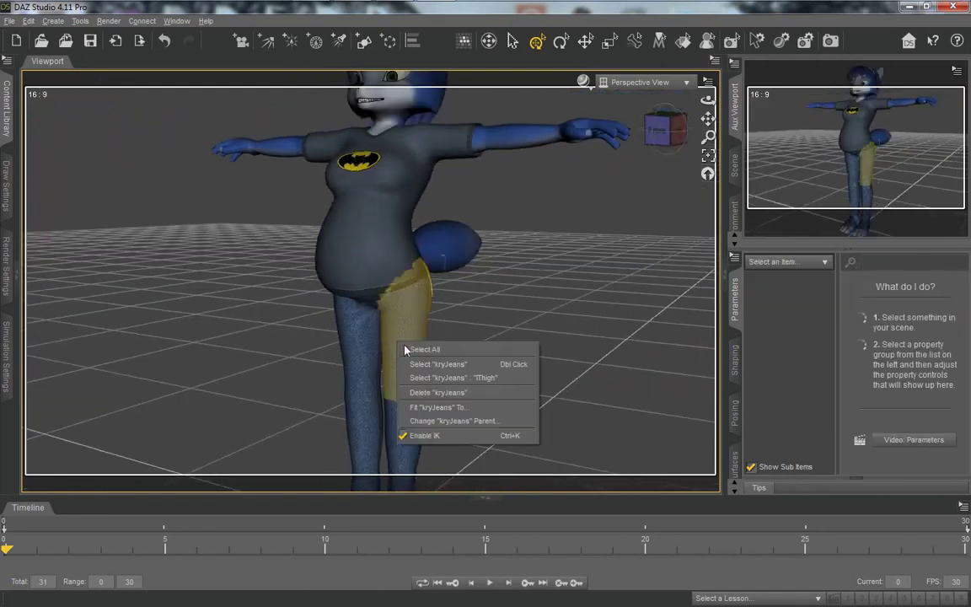
{"action": "left_click", "coordinate": [424, 411]}
{"action": "left_click", "coordinate": [447, 299]}
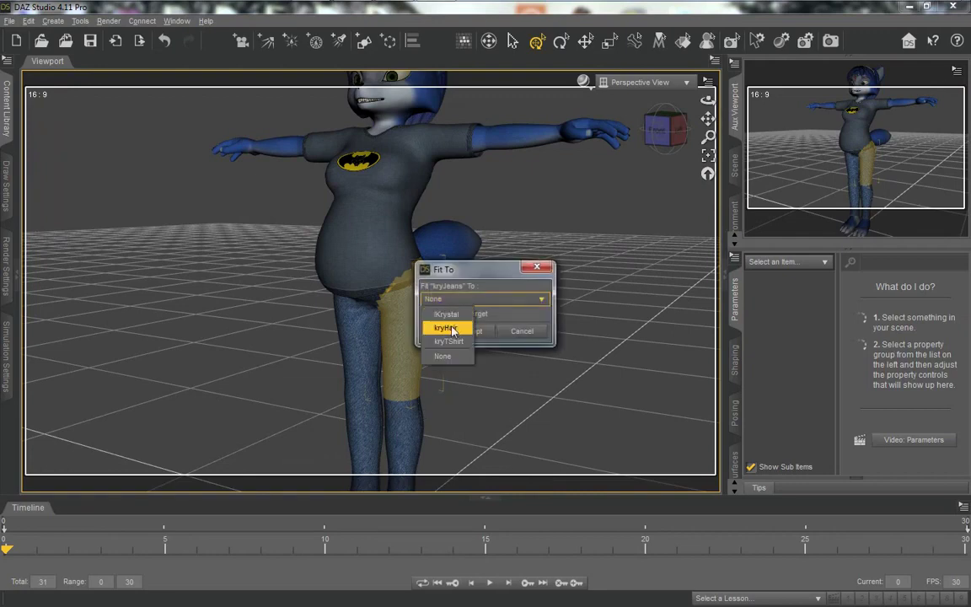
{"action": "left_click", "coordinate": [453, 321]}
Fit the kryTShirt clothing to the !Krystal figure.
{"action": "right_click", "coordinate": [348, 232]}
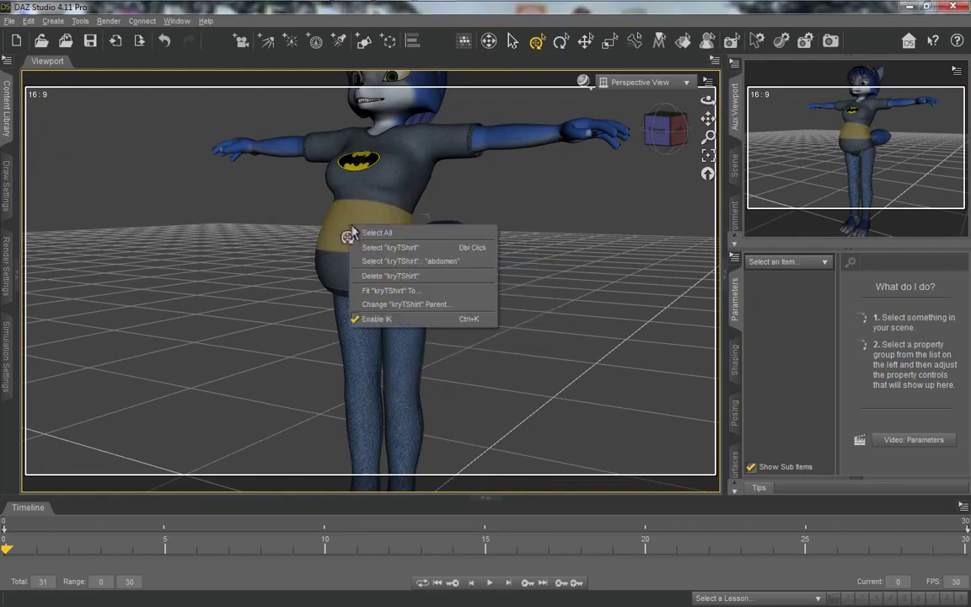
{"action": "left_click", "coordinate": [380, 291]}
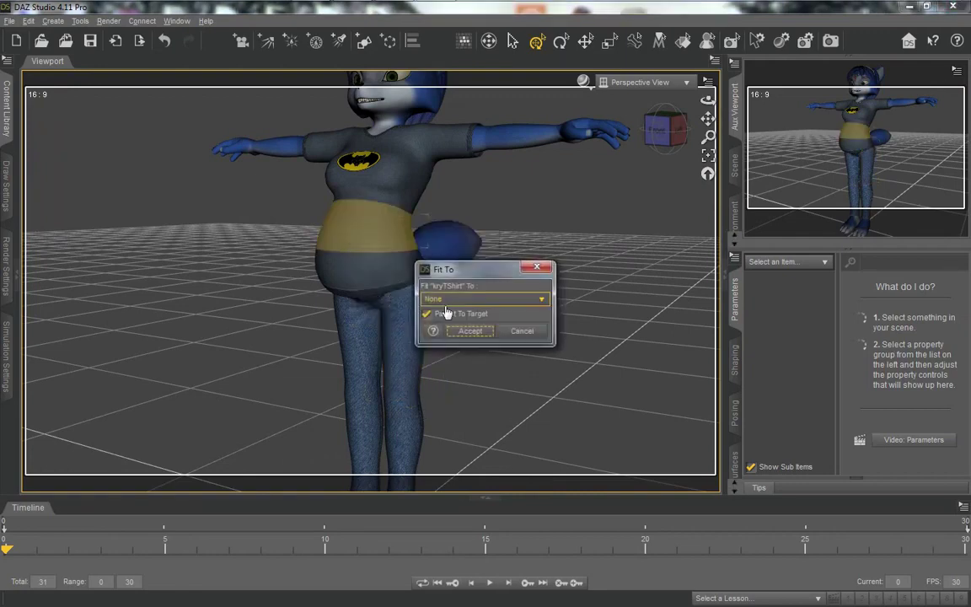
{"action": "left_click", "coordinate": [450, 299]}
{"action": "left_click", "coordinate": [448, 315]}
{"action": "left_click", "coordinate": [449, 330]}
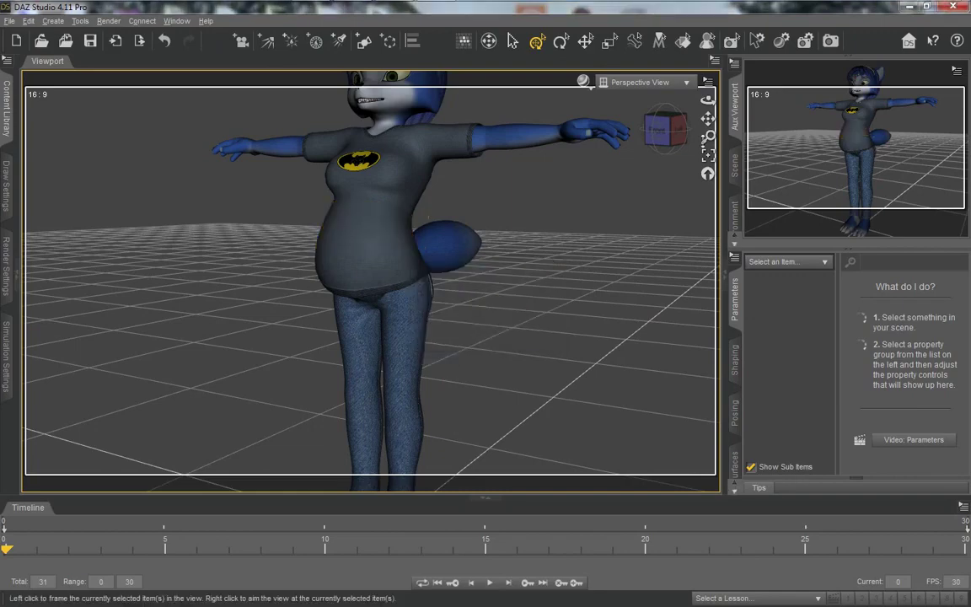
Pose the character's right arm by lowering it from the T-pose to hang beside the body.
{"action": "left_click_drag", "start_coordinate": [667, 131], "coordinate": [636, 135]}
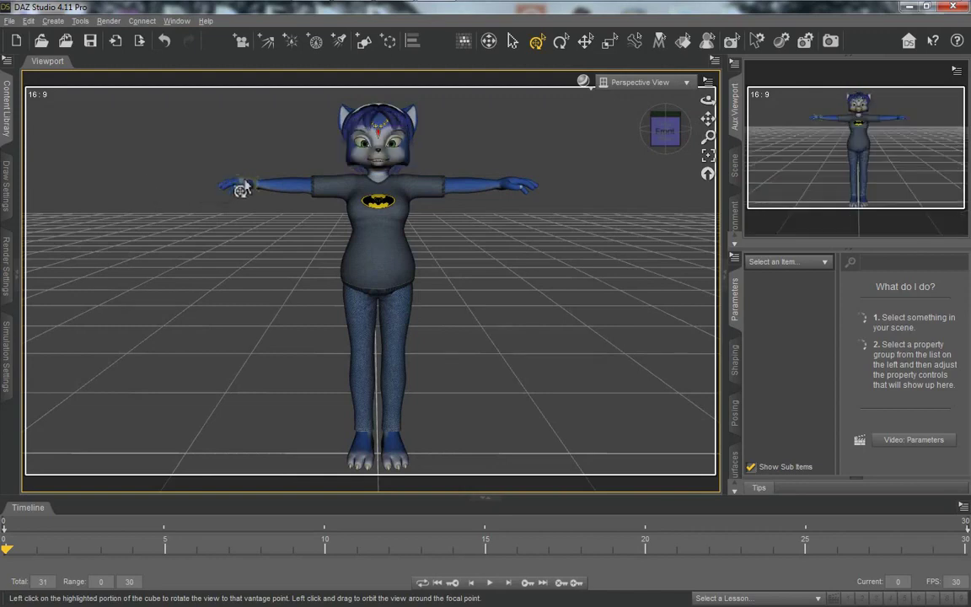
{"action": "left_click_drag", "start_coordinate": [241, 192], "coordinate": [313, 274]}
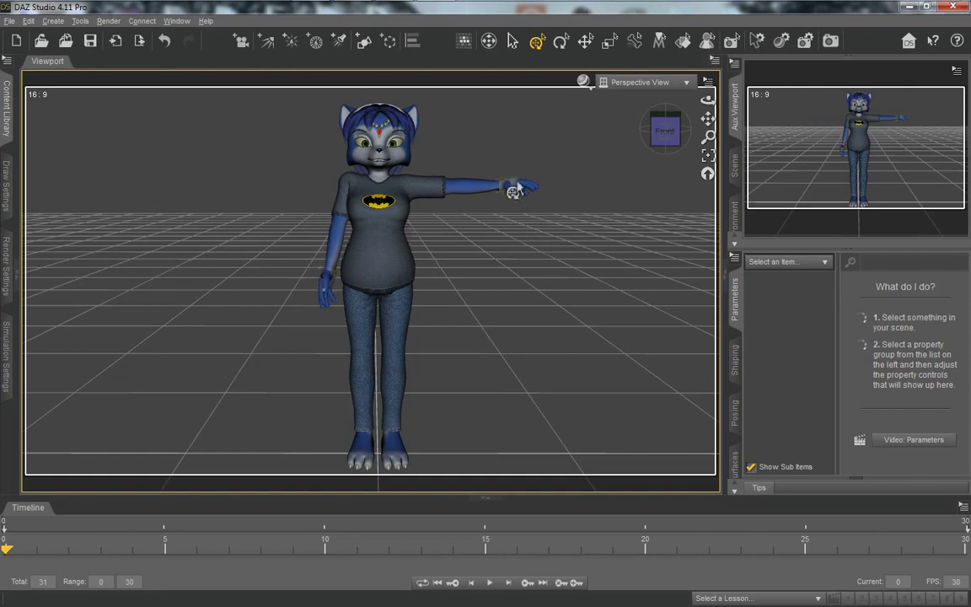
{"action": "left_click_drag", "start_coordinate": [514, 187], "coordinate": [428, 273]}
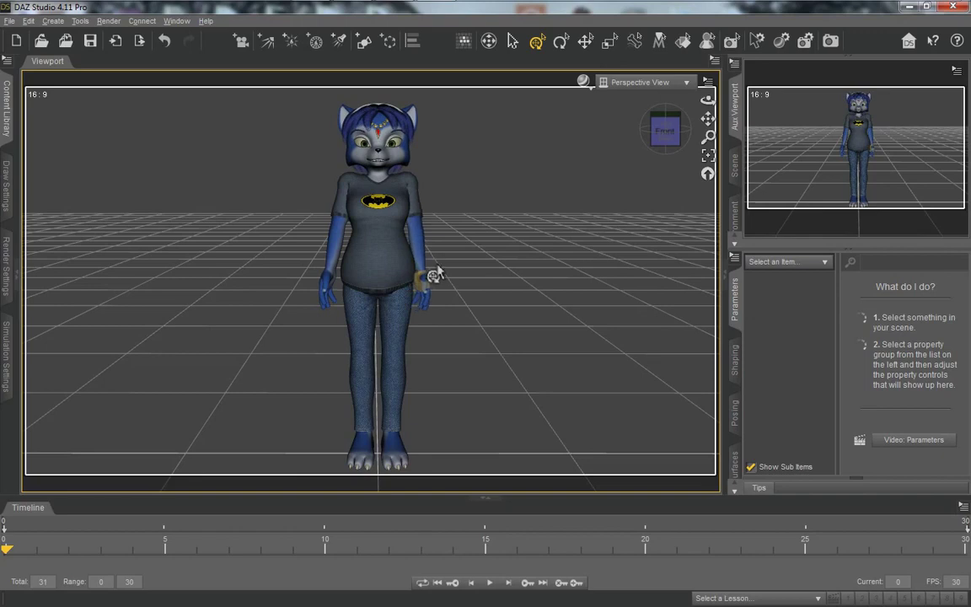
{"action": "left_click", "coordinate": [657, 141]}
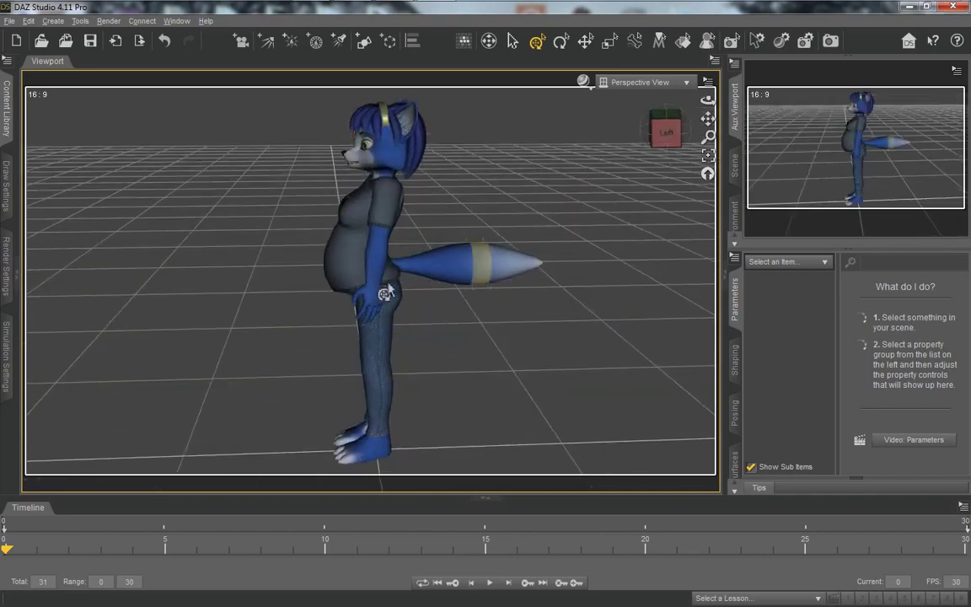
{"action": "left_click", "coordinate": [372, 310]}
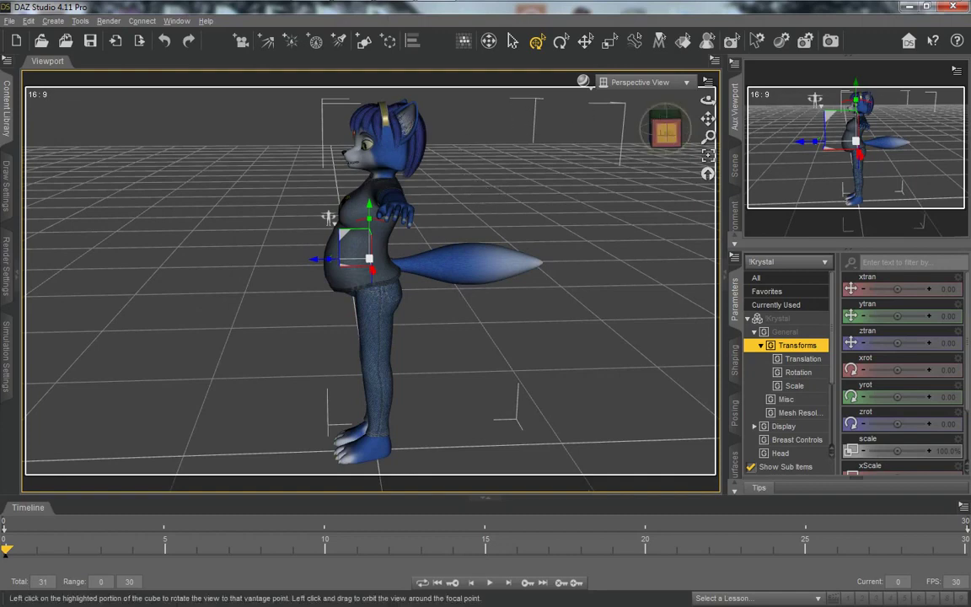
Pose the character's left arm by lowering it from the T-pose to hang beside the body.
{"action": "left_click", "coordinate": [669, 117]}
{"action": "left_click", "coordinate": [550, 275]}
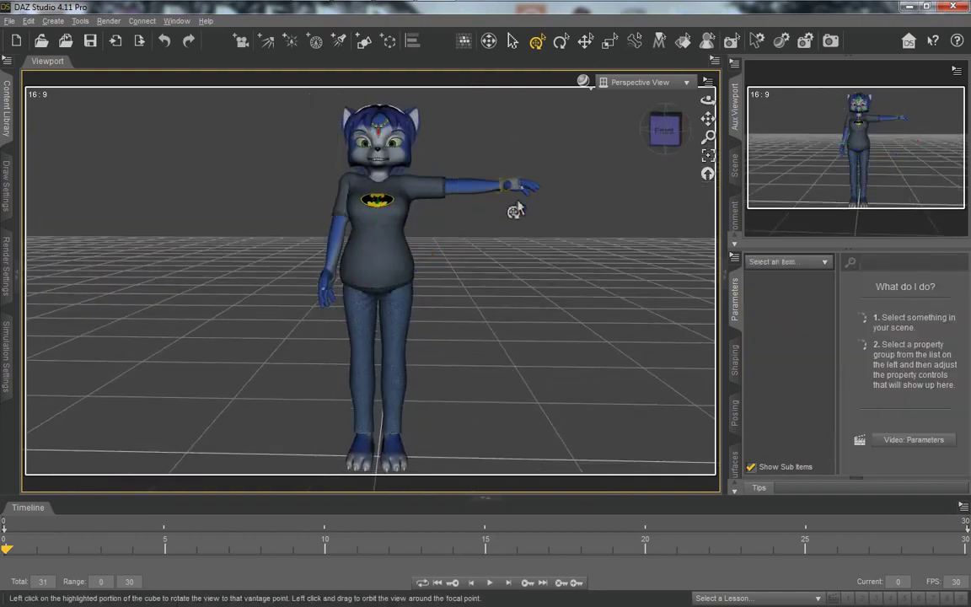
{"action": "left_click_drag", "start_coordinate": [516, 209], "coordinate": [444, 275]}
Bend both arms forward from the side views so the left and right hands rest on the sides of the belly.
{"action": "left_click", "coordinate": [675, 135]}
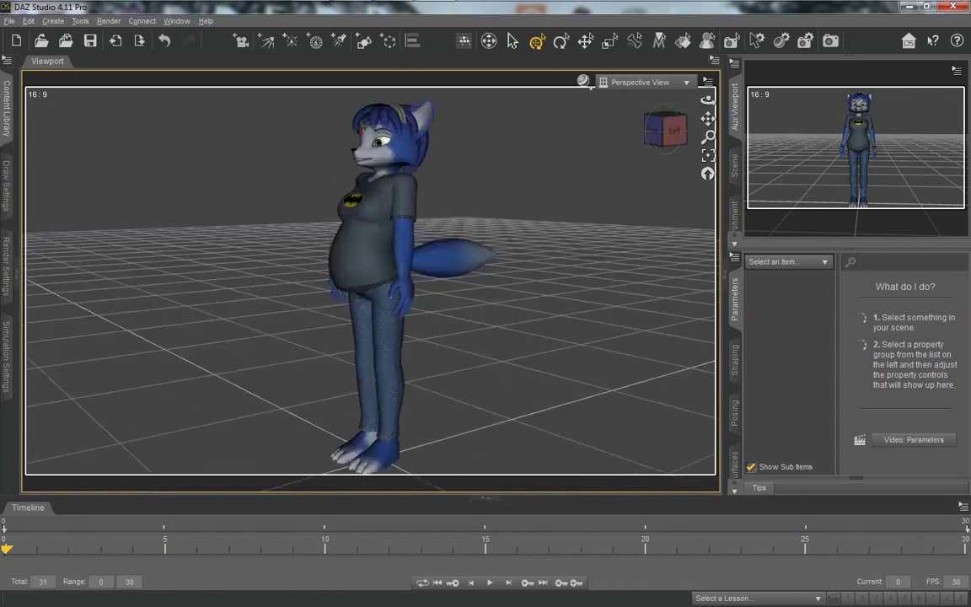
{"action": "left_click_drag", "start_coordinate": [367, 305], "coordinate": [359, 278]}
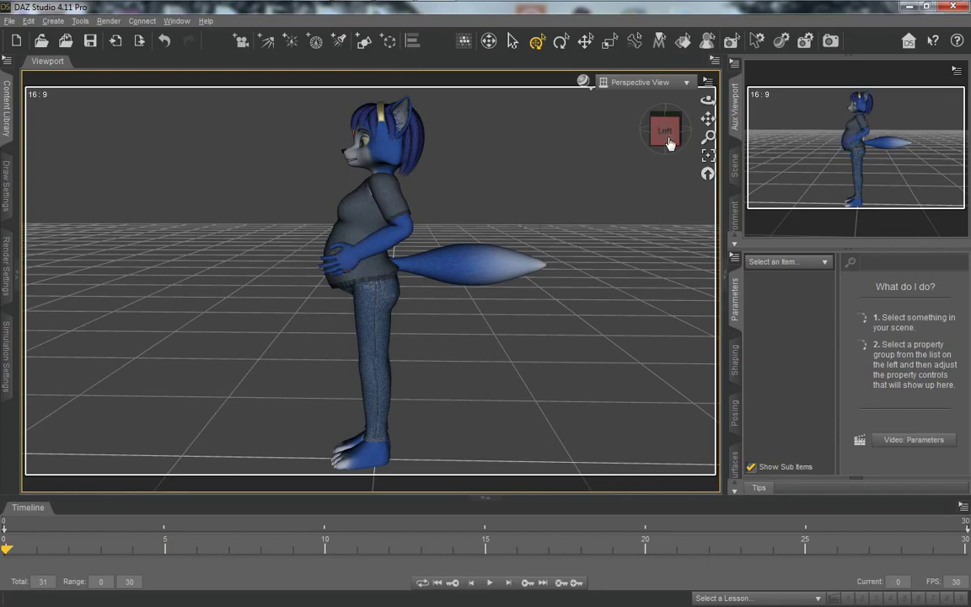
{"action": "left_click_drag", "start_coordinate": [665, 131], "coordinate": [514, 220]}
{"action": "left_click_drag", "start_coordinate": [386, 278], "coordinate": [425, 262]}
Examine the arm and hand placement around the belly from above, from the right side and from the front.
{"action": "left_click_drag", "start_coordinate": [672, 133], "coordinate": [754, 207]}
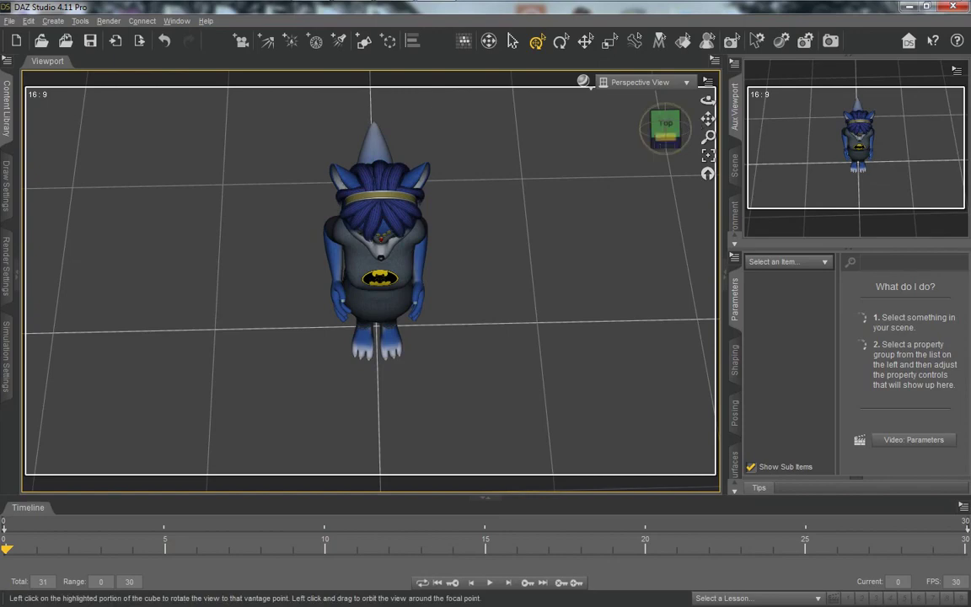
{"action": "left_click", "coordinate": [664, 126]}
{"action": "left_click_drag", "start_coordinate": [664, 128], "coordinate": [600, 189]}
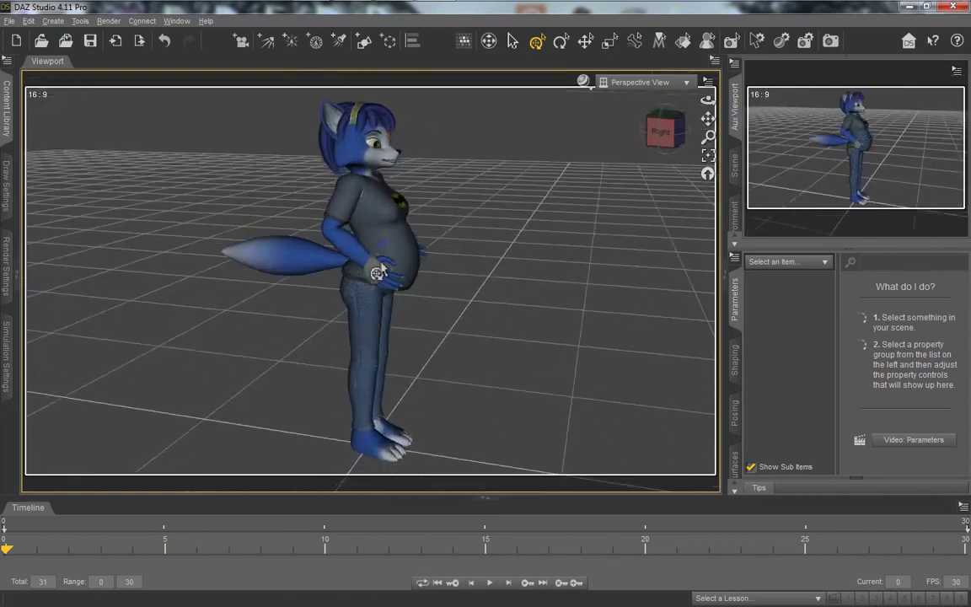
{"action": "left_click", "coordinate": [653, 131]}
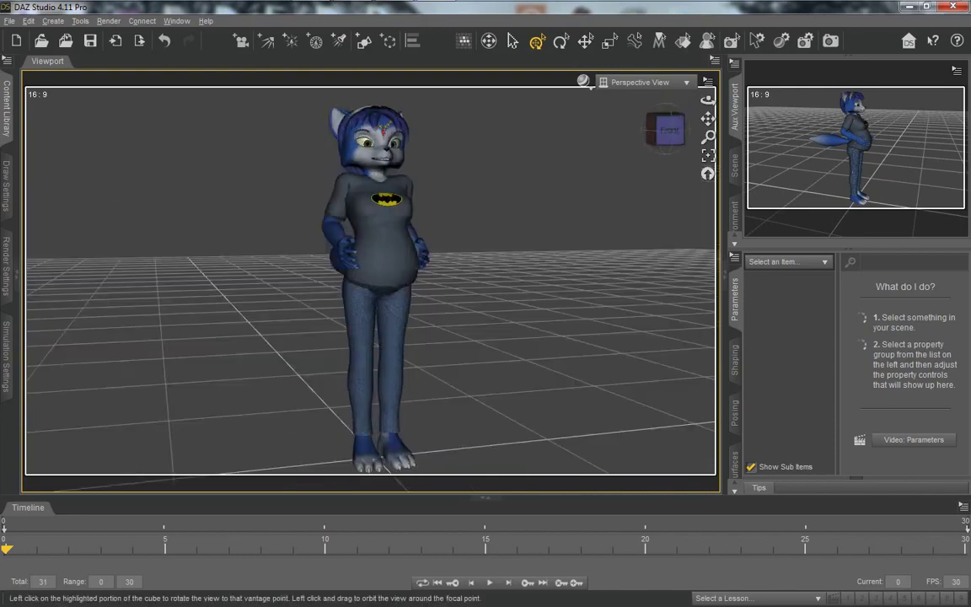
{"action": "left_click_drag", "start_coordinate": [665, 129], "coordinate": [684, 113]}
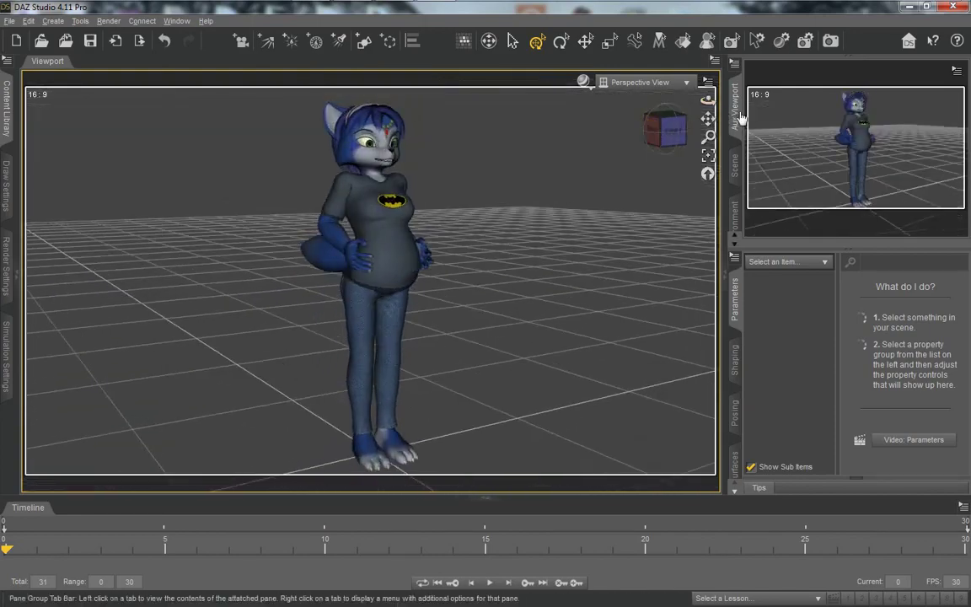
Collapse the auxiliary and parameter panes to enlarge the main view, and pose the tail hanging down behind the legs.
{"action": "left_click", "coordinate": [736, 118]}
{"action": "scroll", "coordinate": [601, 269], "scroll_direction": "up", "scroll_amount": 4}
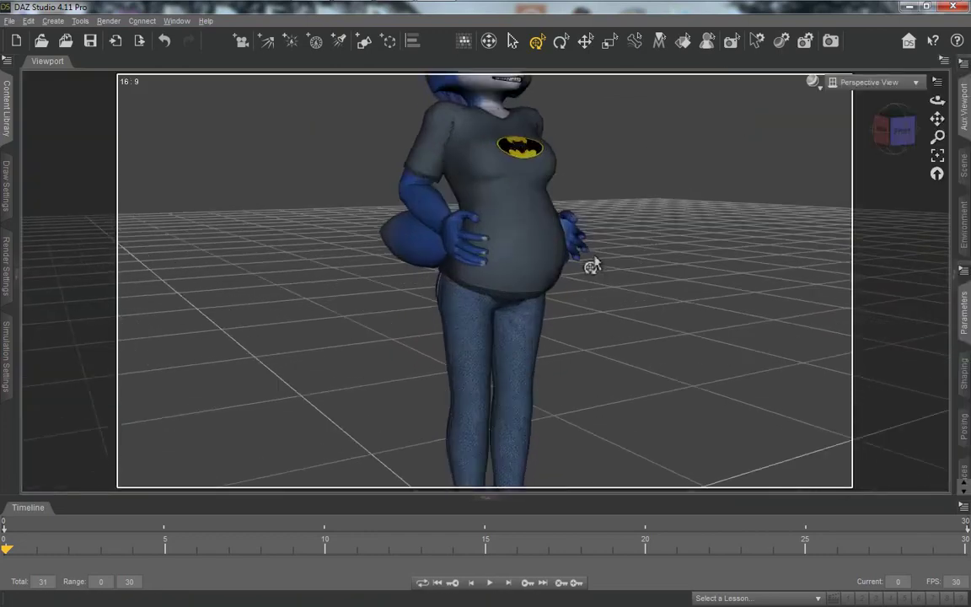
{"action": "scroll", "coordinate": [595, 258], "scroll_direction": "down", "scroll_amount": 4}
{"action": "left_click_drag", "start_coordinate": [895, 131], "coordinate": [589, 371]}
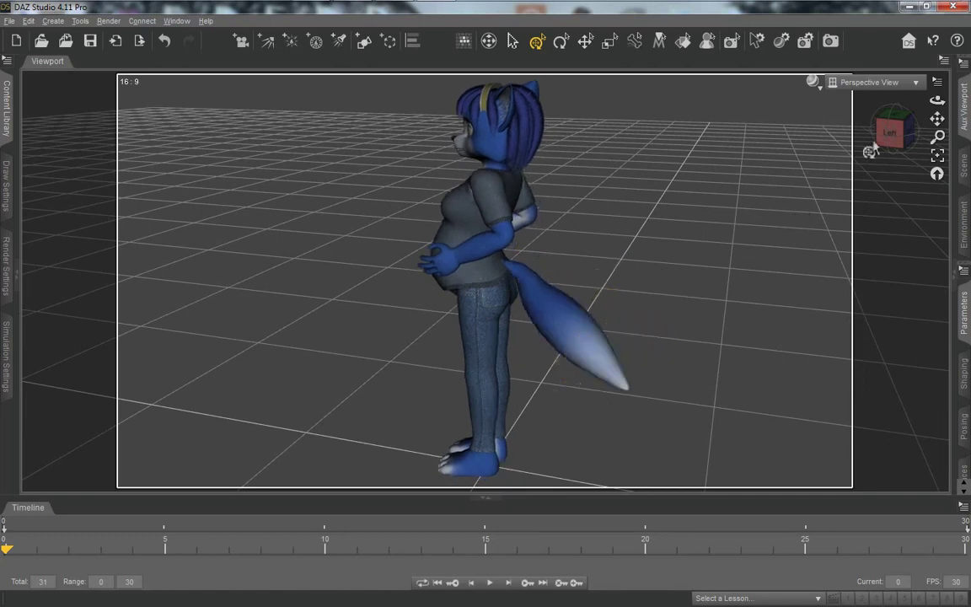
Frame the full figure in a three-quarter front view for the render.
{"action": "left_click", "coordinate": [883, 132]}
{"action": "left_click_drag", "start_coordinate": [891, 133], "coordinate": [884, 141]}
{"action": "scroll", "coordinate": [884, 141], "scroll_direction": "down", "scroll_amount": 3}
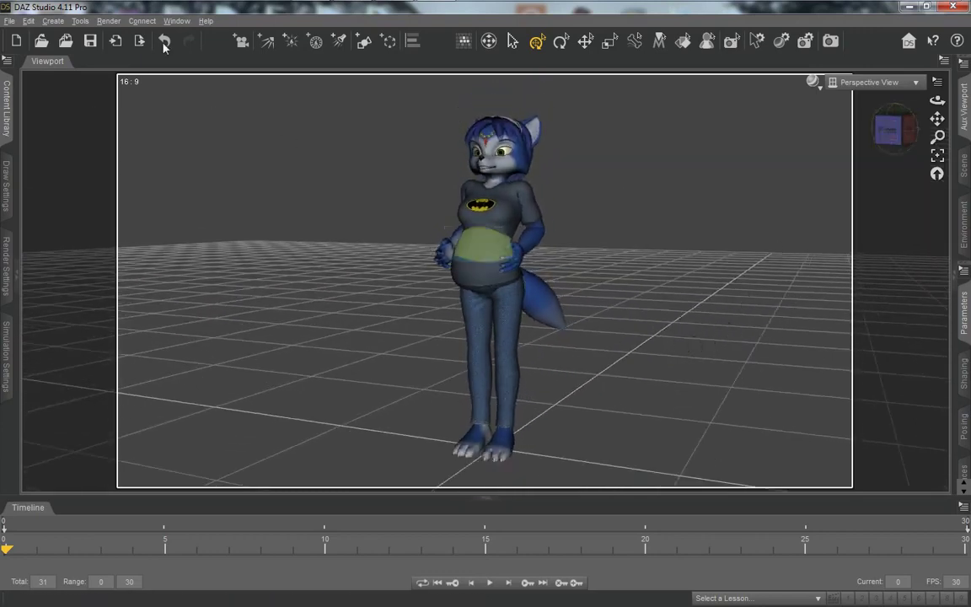
{"action": "left_click", "coordinate": [106, 21]}
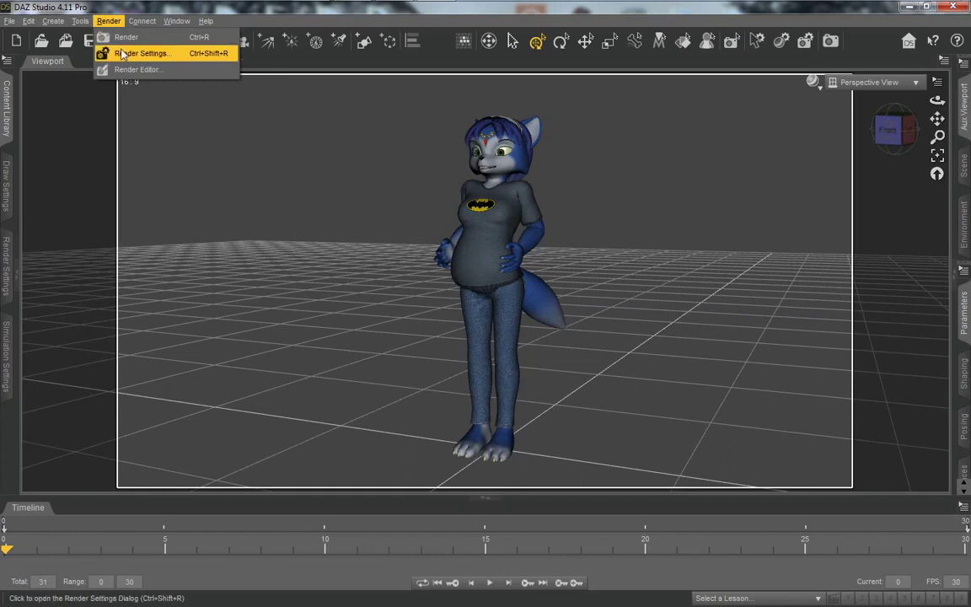
{"action": "left_click", "coordinate": [112, 49]}
{"action": "left_click", "coordinate": [37, 74]}
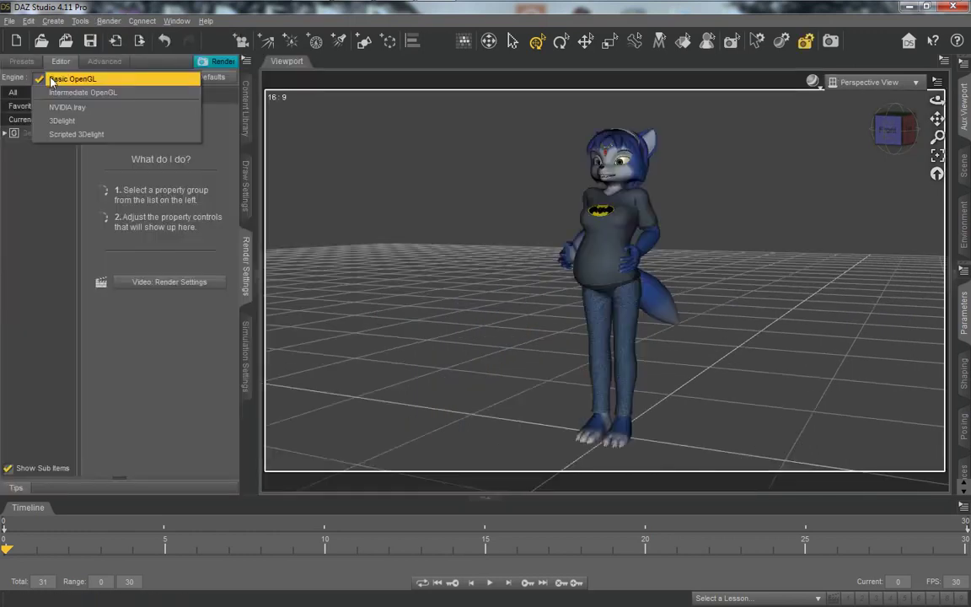
{"action": "left_click", "coordinate": [244, 124]}
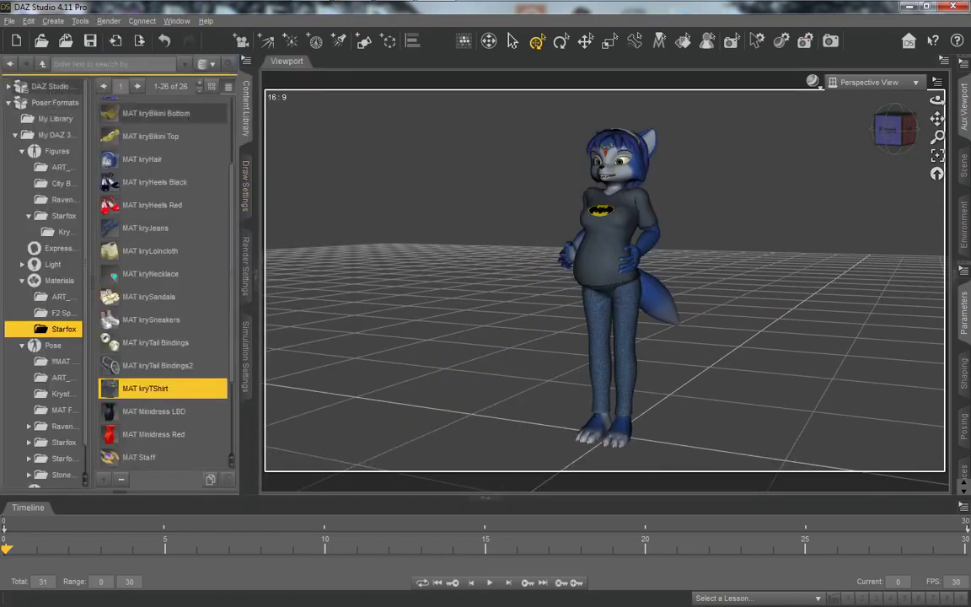
Set the render dimension preset to Ultra HD (UHD), 3840 × 2160 at 16:9, and the image name to 1.
{"action": "left_click", "coordinate": [106, 21]}
{"action": "left_click", "coordinate": [112, 51]}
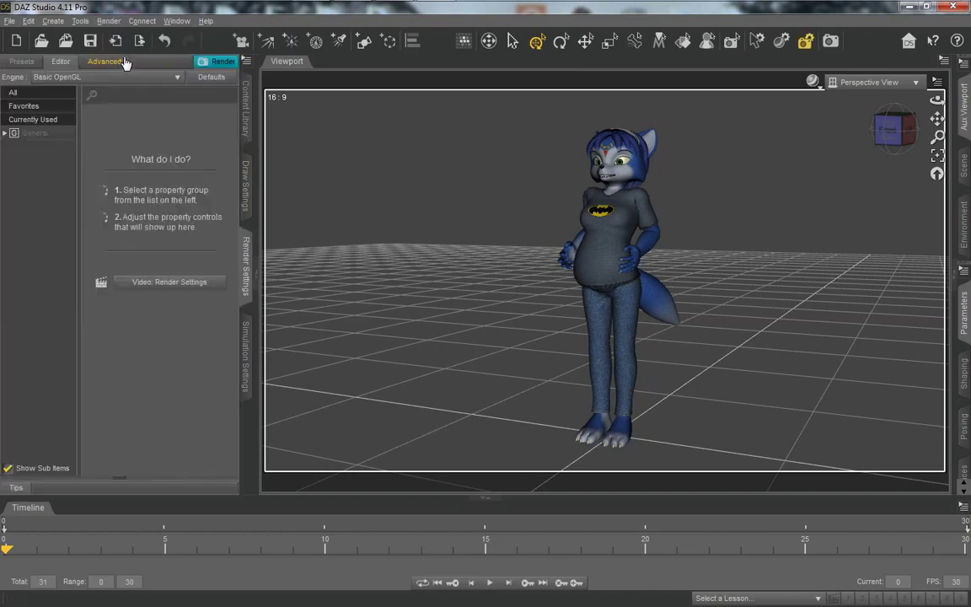
{"action": "left_click", "coordinate": [30, 93]}
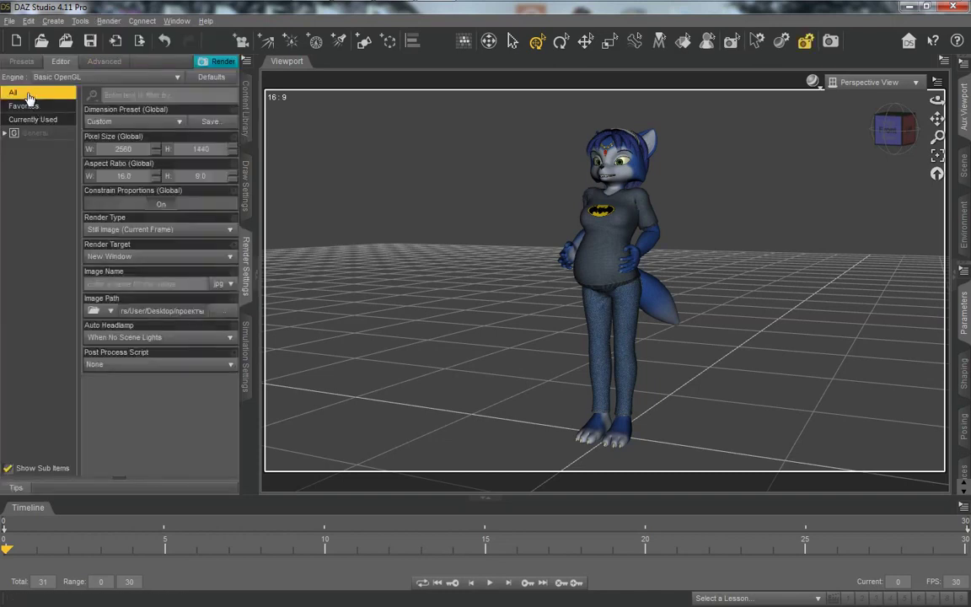
{"action": "left_click", "coordinate": [139, 124]}
{"action": "left_click", "coordinate": [136, 180]}
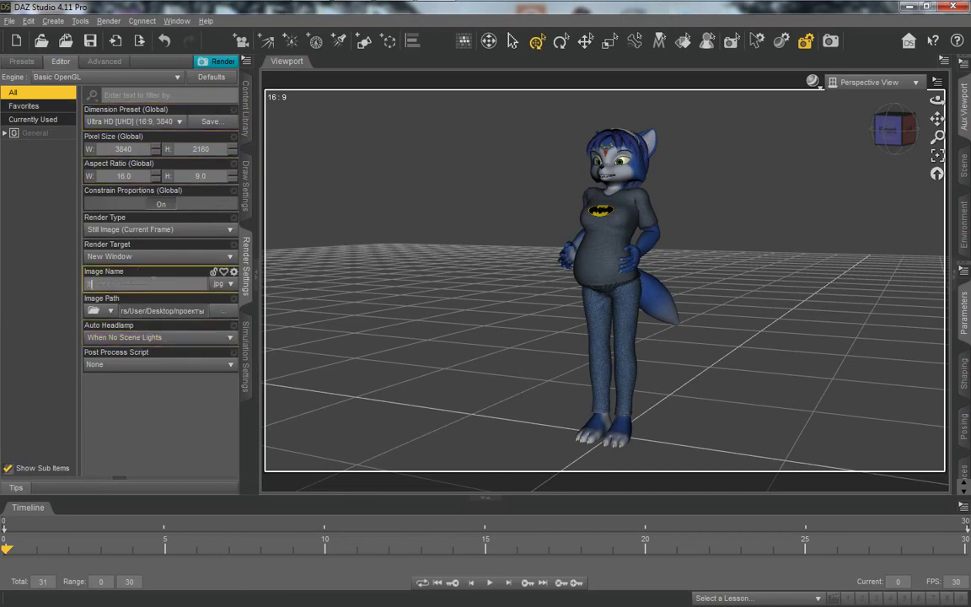
{"action": "type", "text": "1"}
Render the current frame and examine the rendered character from head to feet.
{"action": "left_click", "coordinate": [108, 21]}
{"action": "left_click", "coordinate": [123, 41]}
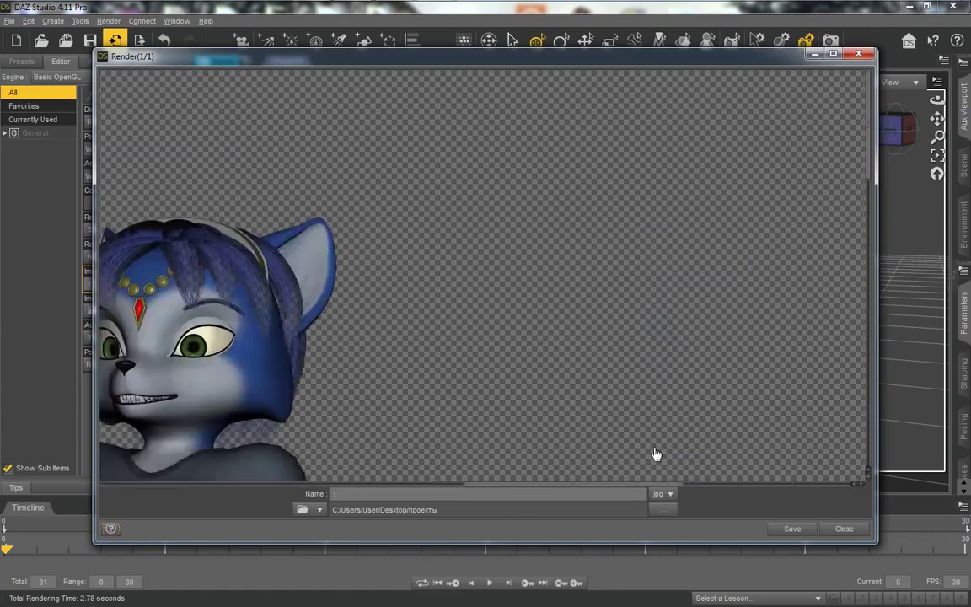
{"action": "scroll", "coordinate": [583, 447], "scroll_direction": "down", "scroll_amount": 10}
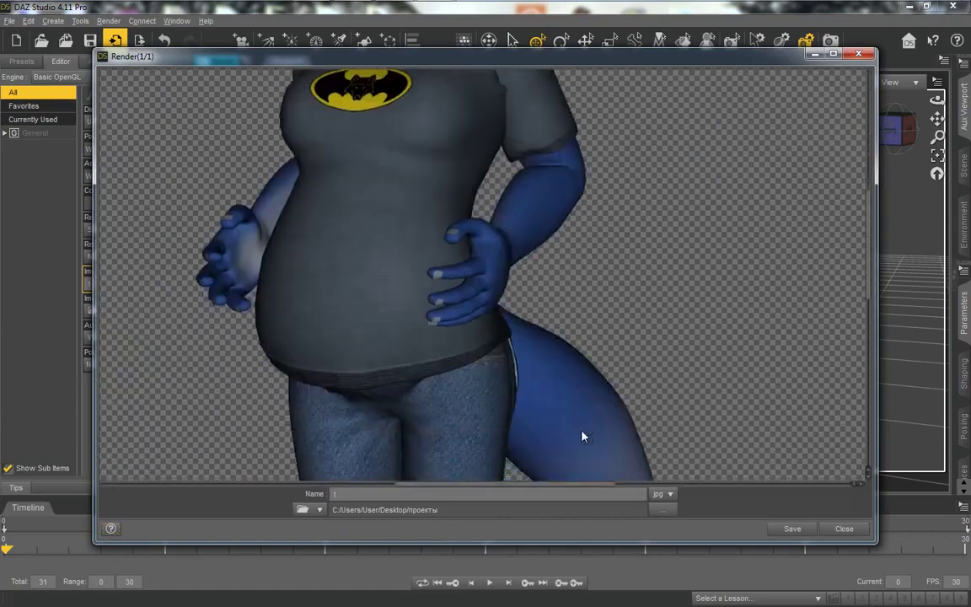
{"action": "scroll", "coordinate": [583, 435], "scroll_direction": "up", "scroll_amount": 10}
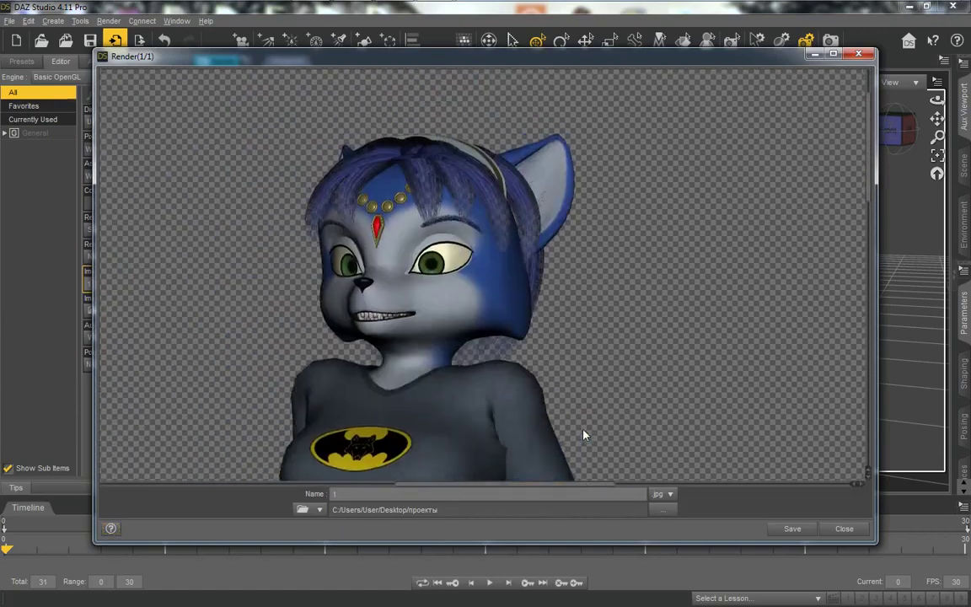
{"action": "scroll", "coordinate": [585, 436], "scroll_direction": "down", "scroll_amount": 5}
{"action": "scroll", "coordinate": [581, 435], "scroll_direction": "down", "scroll_amount": 5}
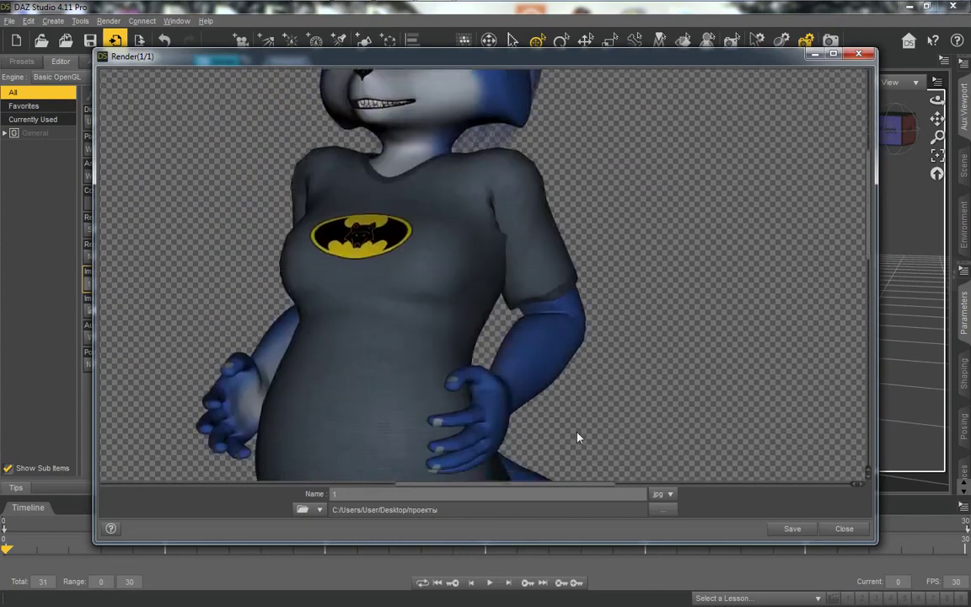
{"action": "scroll", "coordinate": [577, 434], "scroll_direction": "down", "scroll_amount": 6}
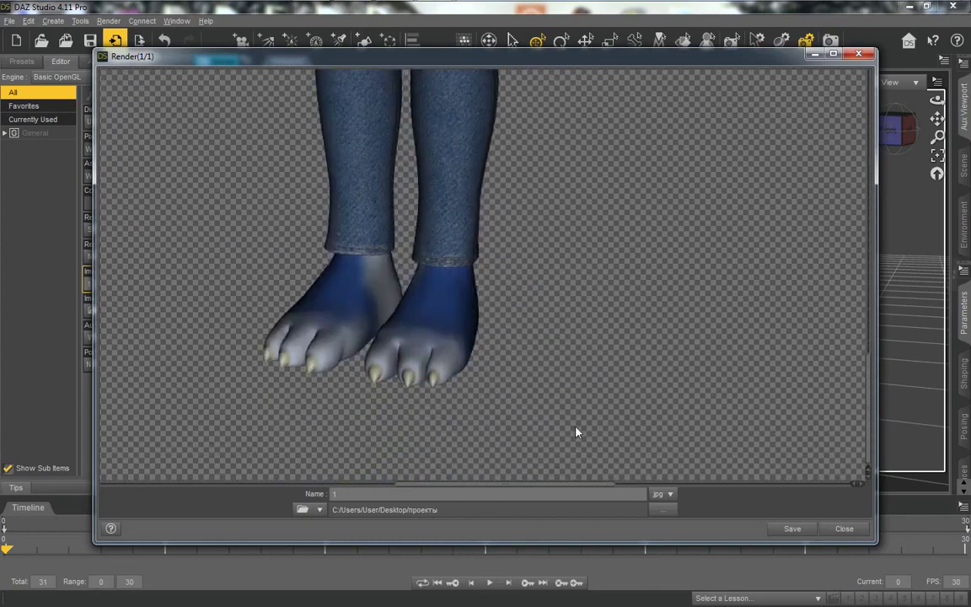
{"action": "scroll", "coordinate": [577, 432], "scroll_direction": "up", "scroll_amount": 5}
{"action": "scroll", "coordinate": [577, 431], "scroll_direction": "up", "scroll_amount": 8}
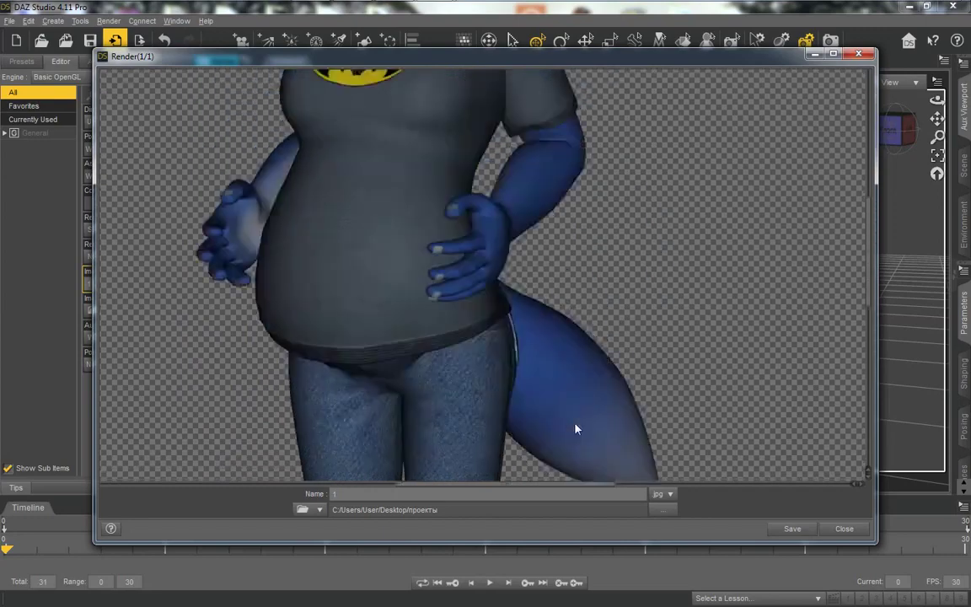
{"action": "scroll", "coordinate": [576, 429], "scroll_direction": "up", "scroll_amount": 3}
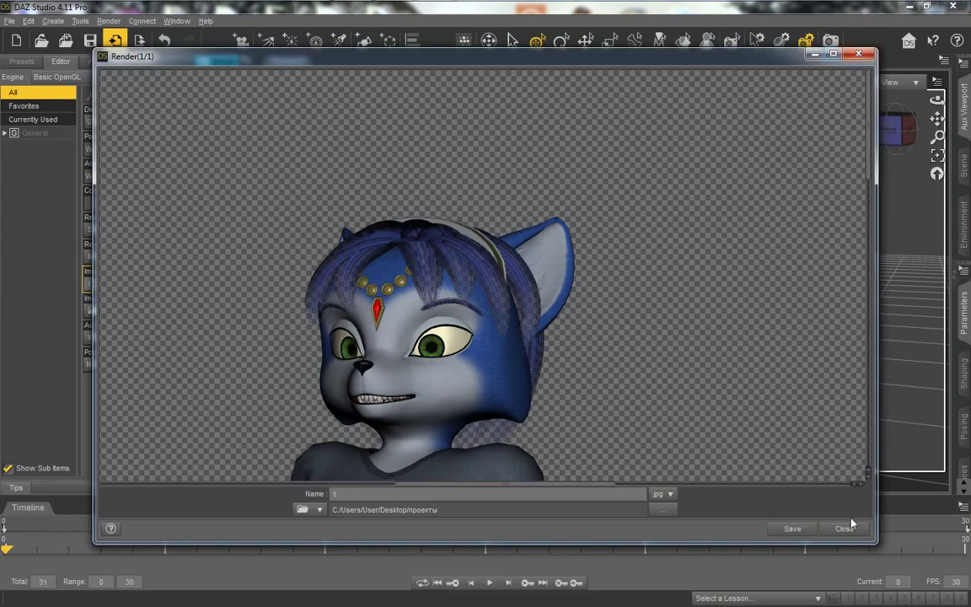
Try to save the render as the jpg file 1, decline overwriting the existing file, and close the render window.
{"action": "left_click", "coordinate": [792, 529]}
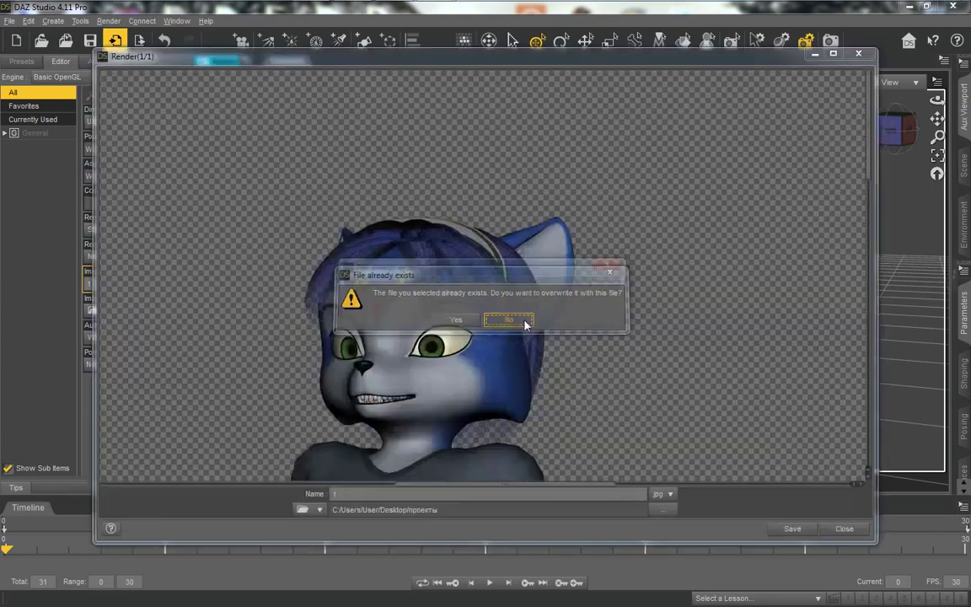
{"action": "left_click", "coordinate": [509, 320]}
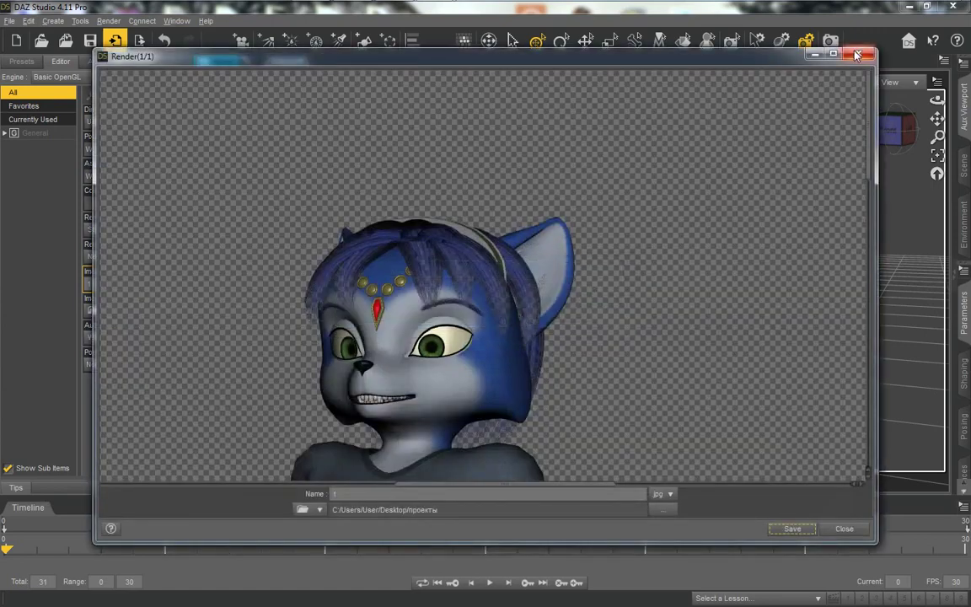
{"action": "left_click", "coordinate": [857, 55]}
{"action": "scroll", "coordinate": [410, 263], "scroll_direction": "down", "scroll_amount": 3}
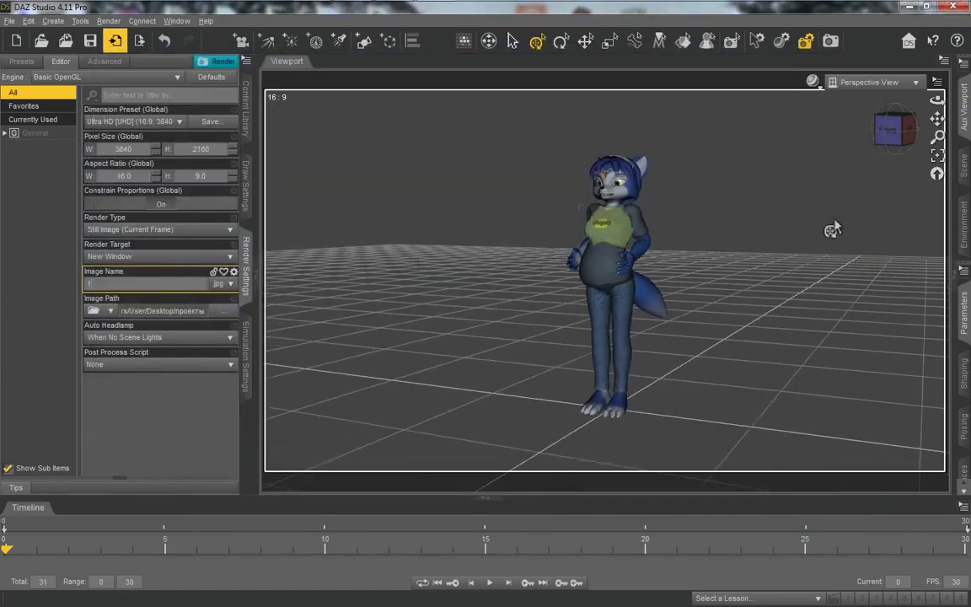